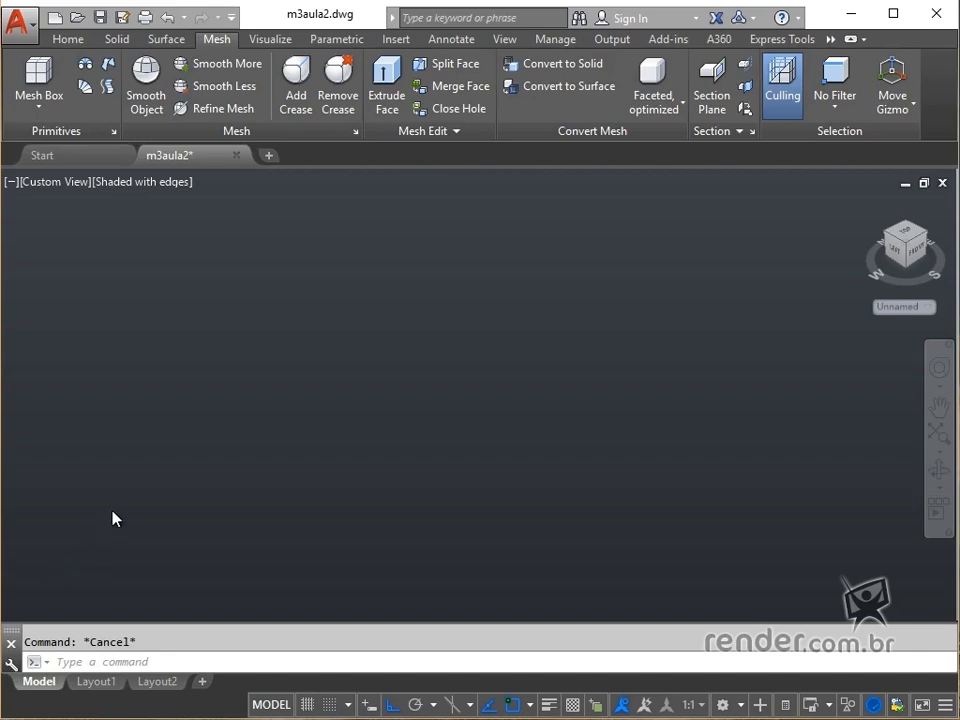
- Create a mesh box measuring 50 x 50 x 50 in the empty drawing
click(43, 109)
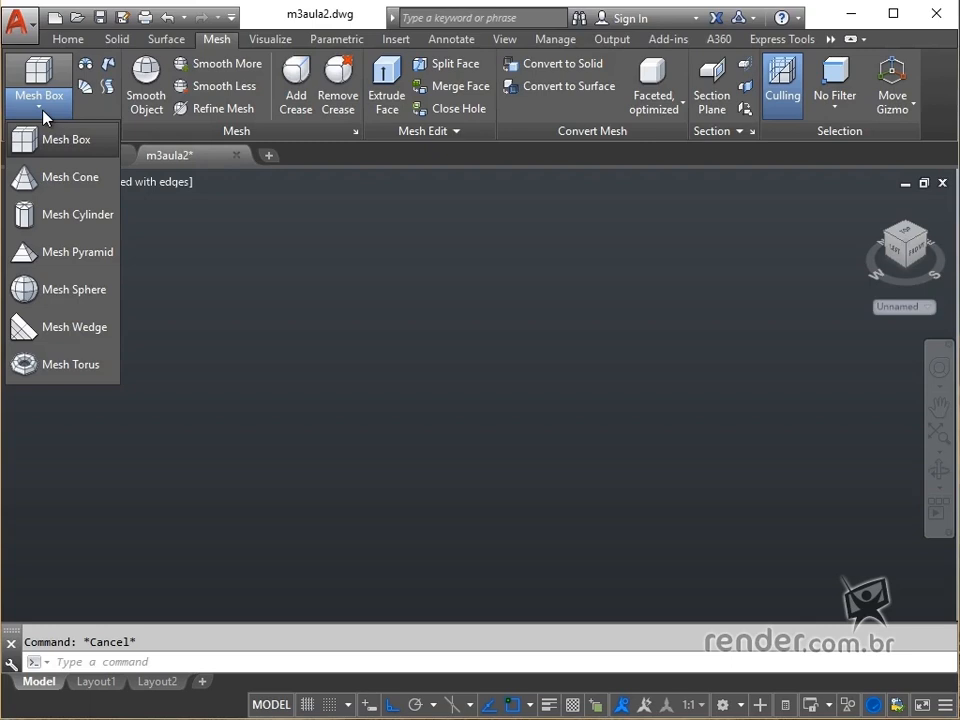
click(233, 393)
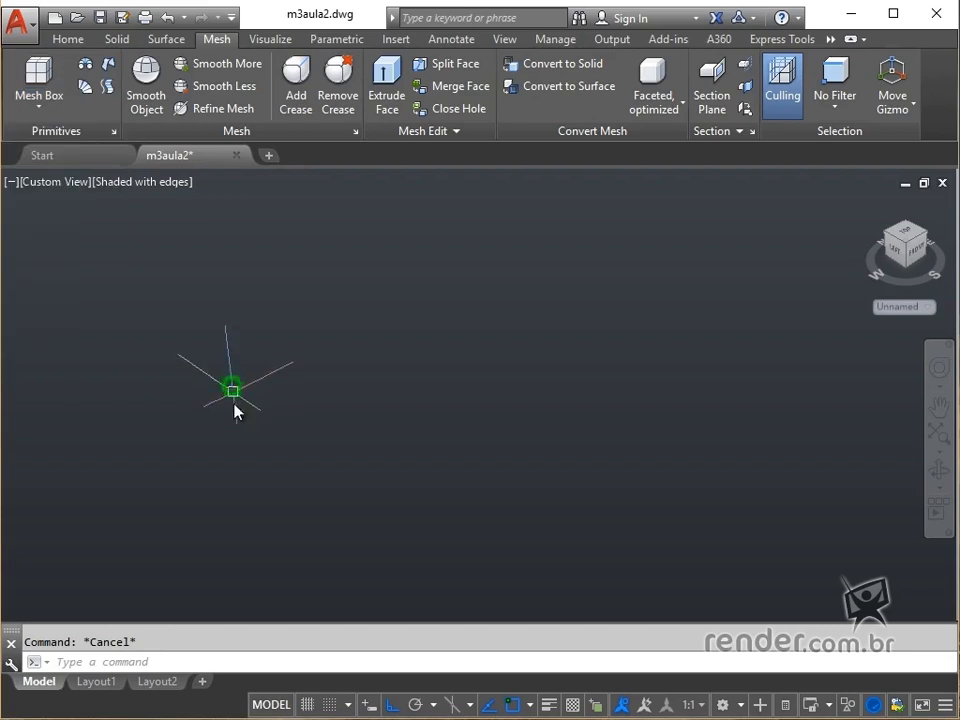
click(107, 661)
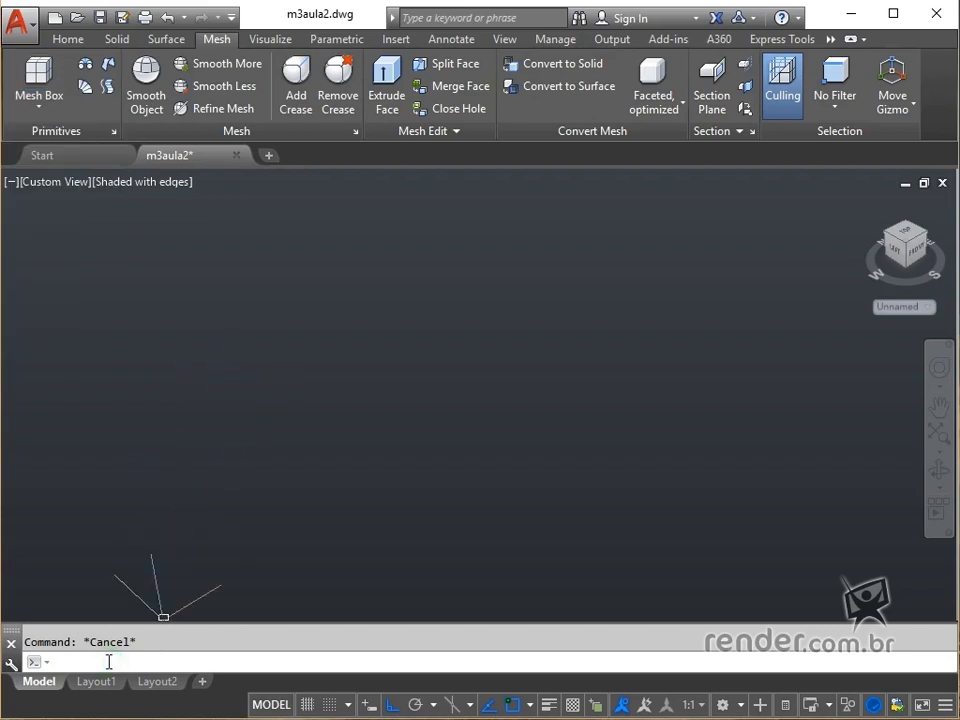
text(mesh)
key(Return)
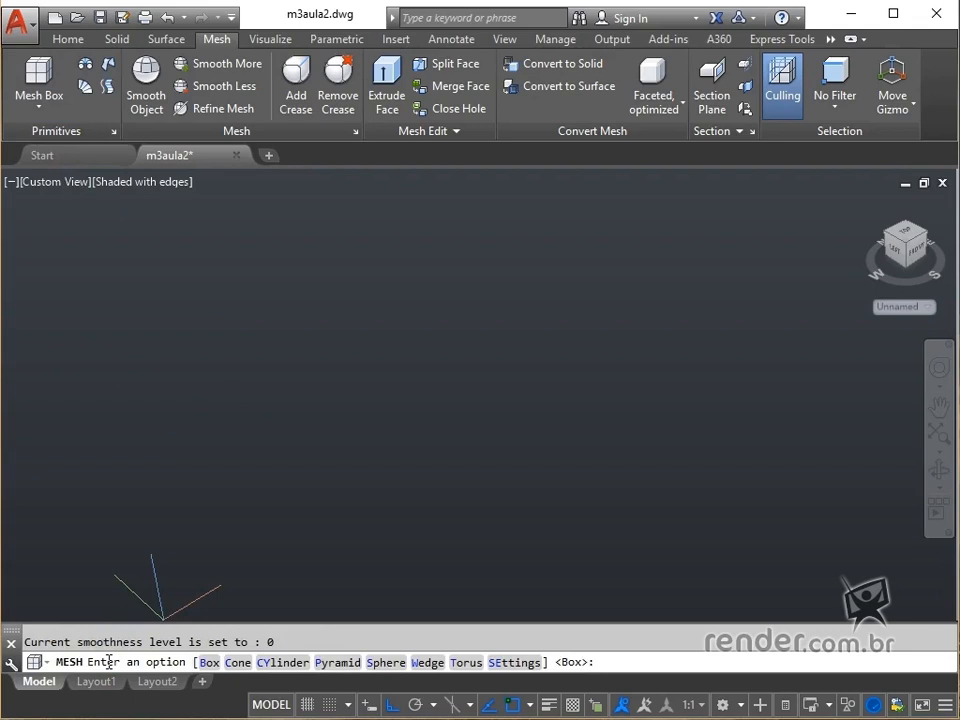
key(Return)
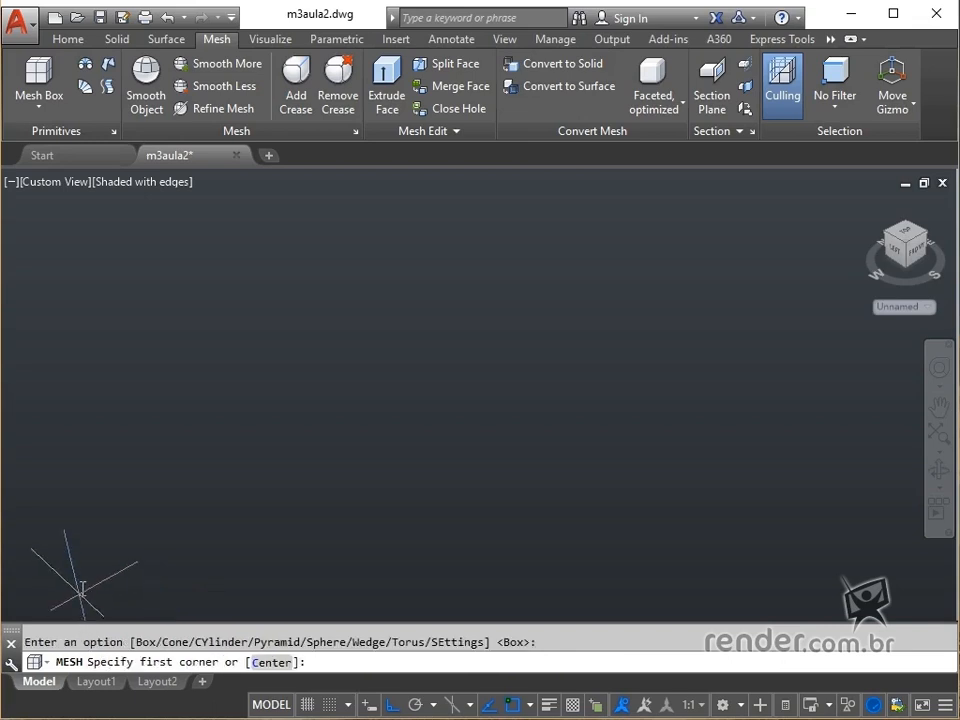
click(153, 566)
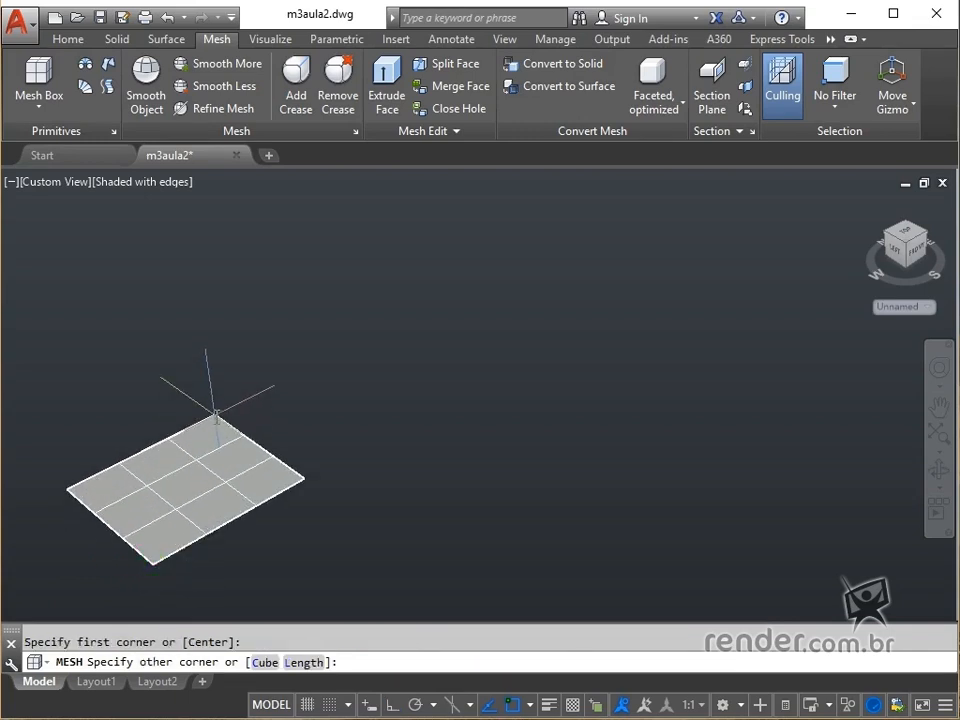
text(@50,50,50)
key(Return)
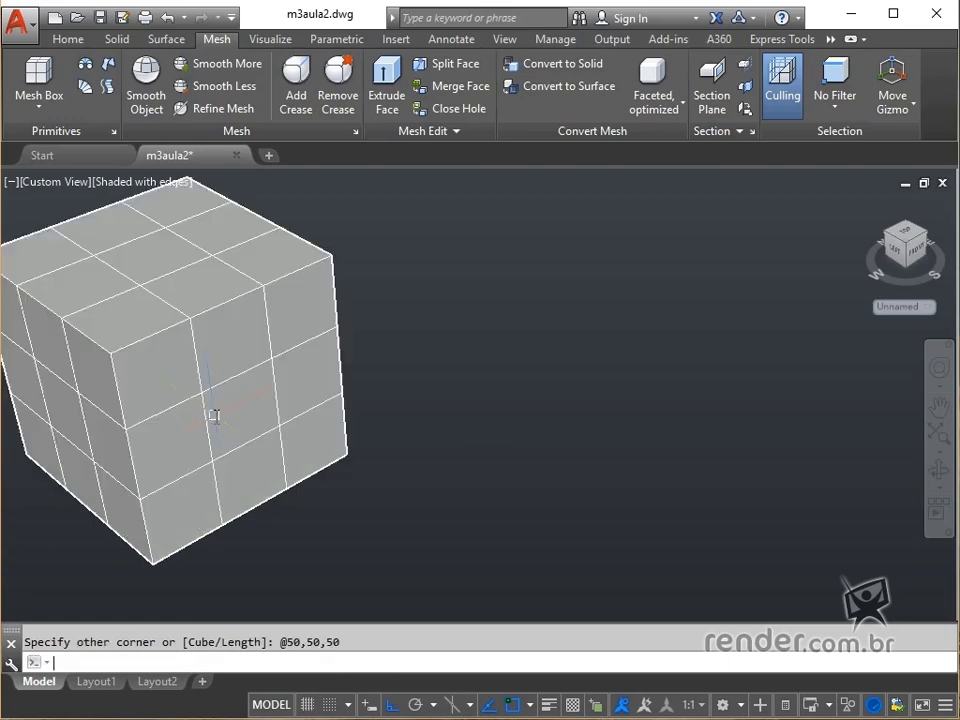
- Set the subobject filter to Edge and stretch a middle vertical edge of the box's front side outward
middle_drag(214, 418, 307, 438)
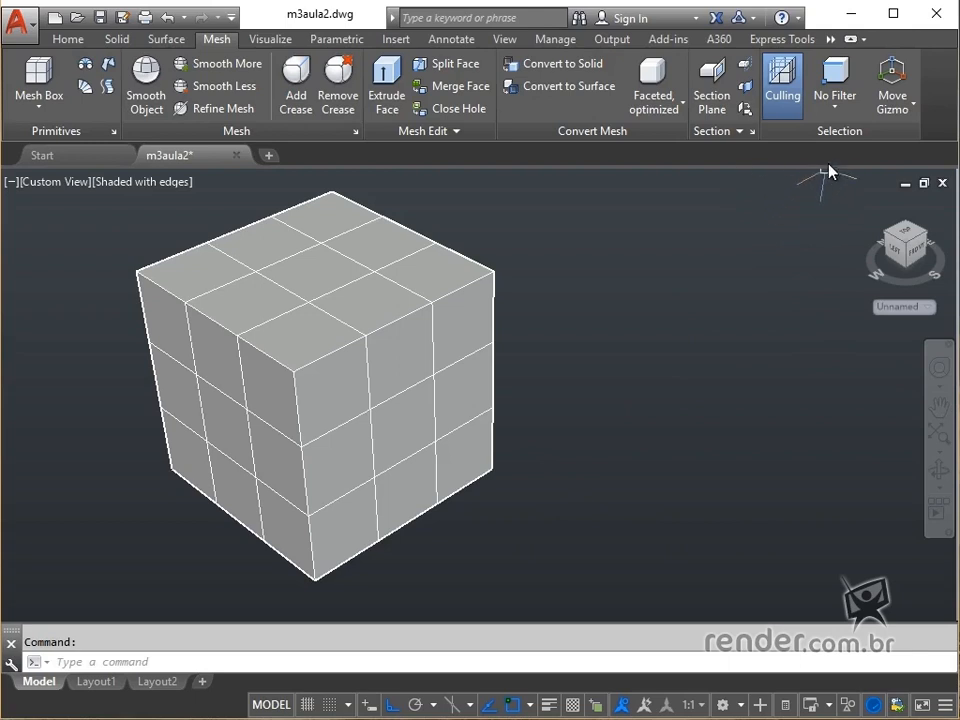
click(834, 110)
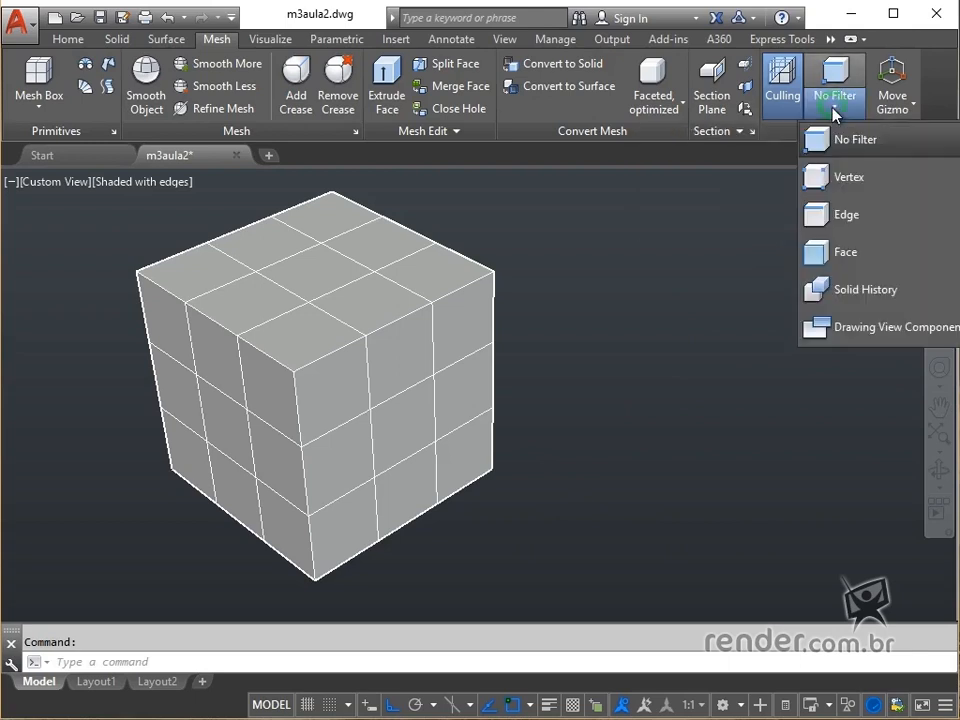
click(818, 212)
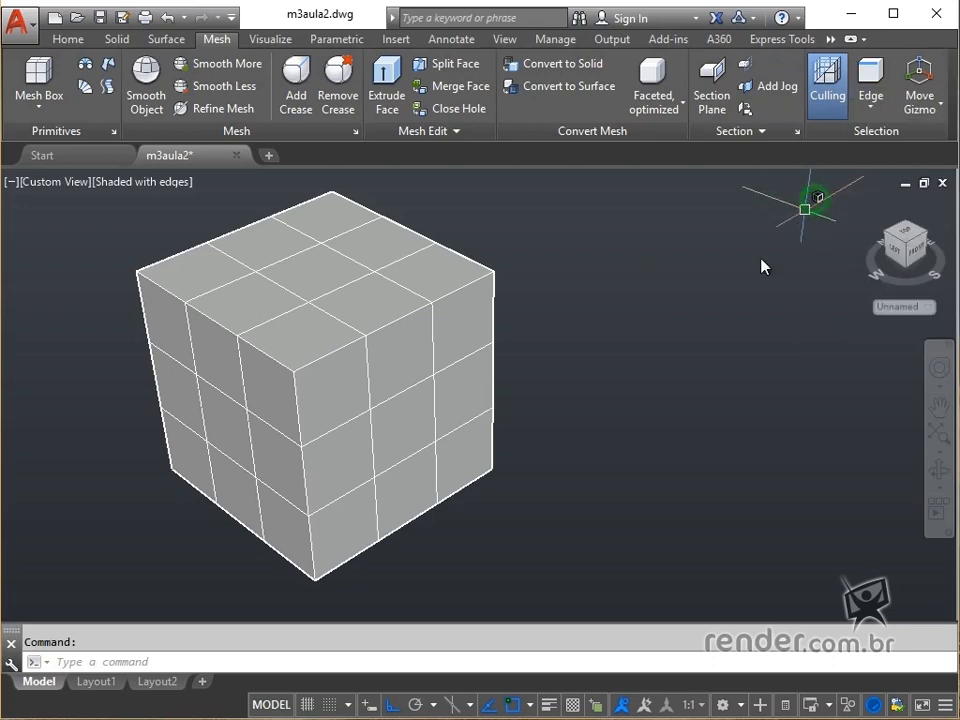
click(437, 410)
click(437, 410)
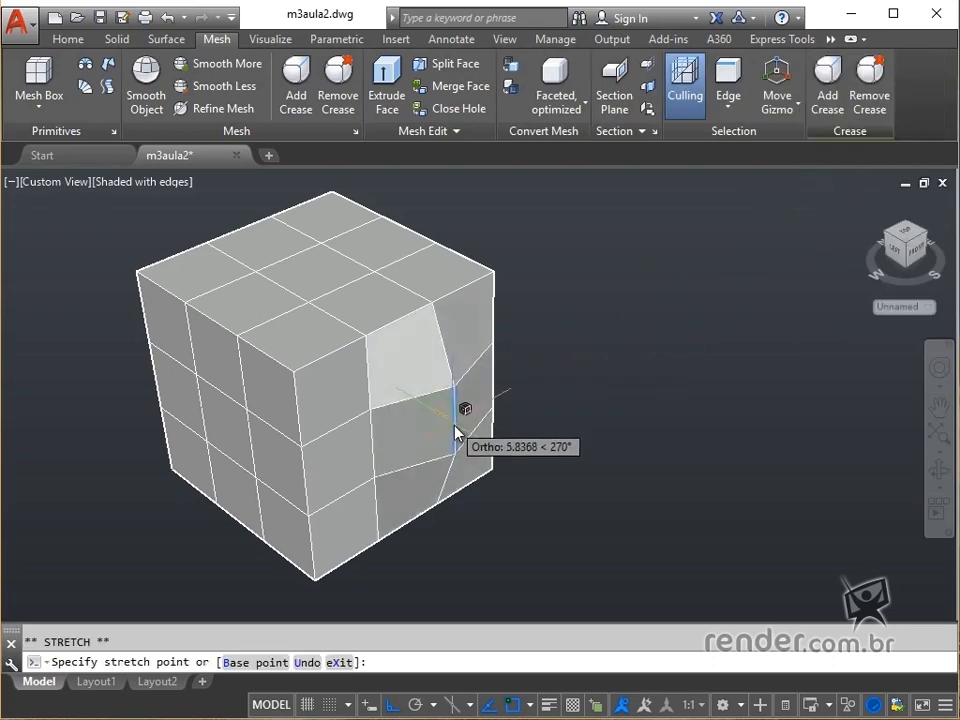
click(472, 440)
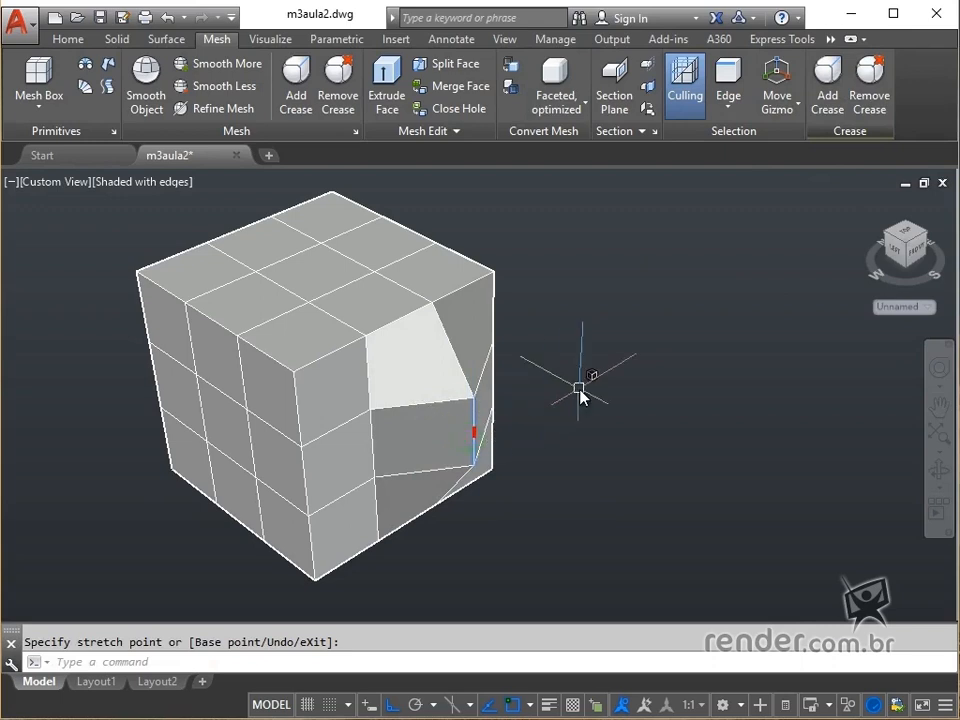
key(Escape)
key(Escape)
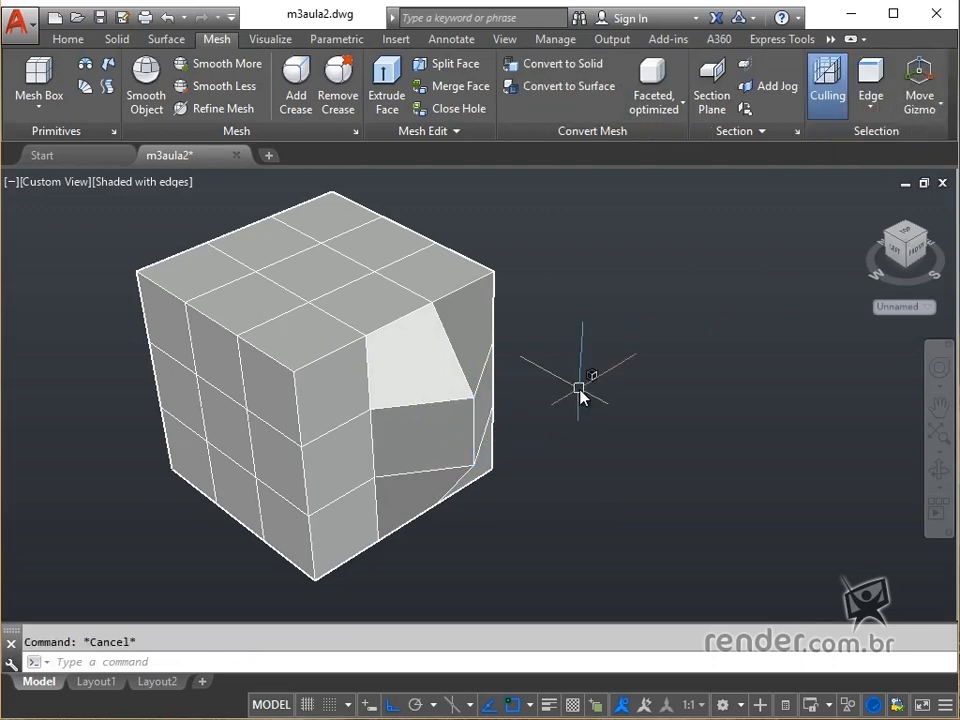
- Set the subobject filter to Face and pull the centre face of the box's left side outward
click(870, 100)
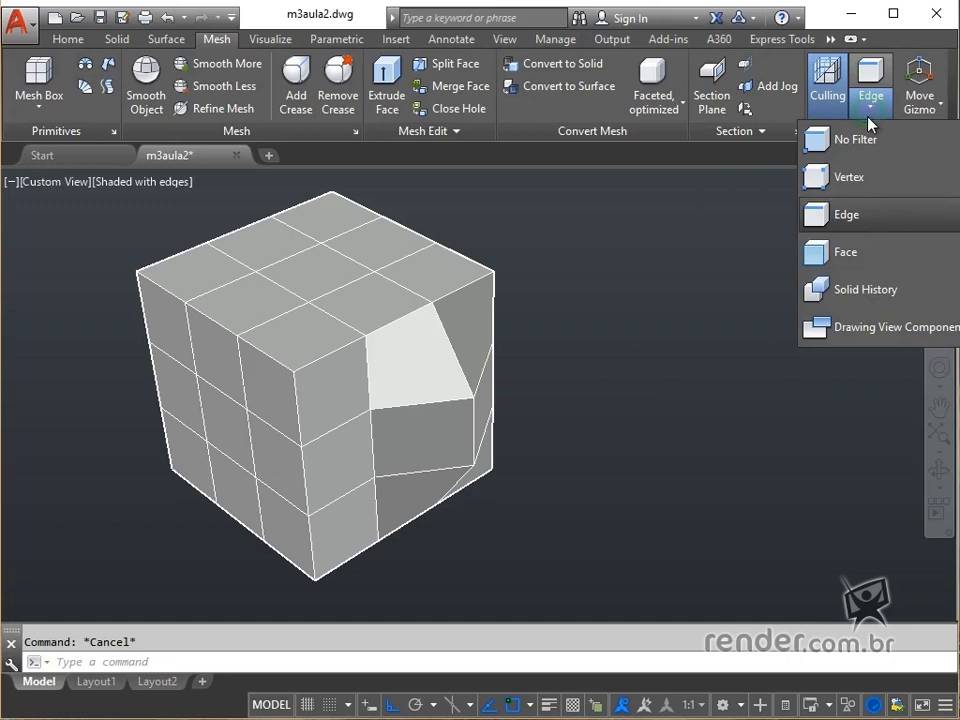
click(845, 252)
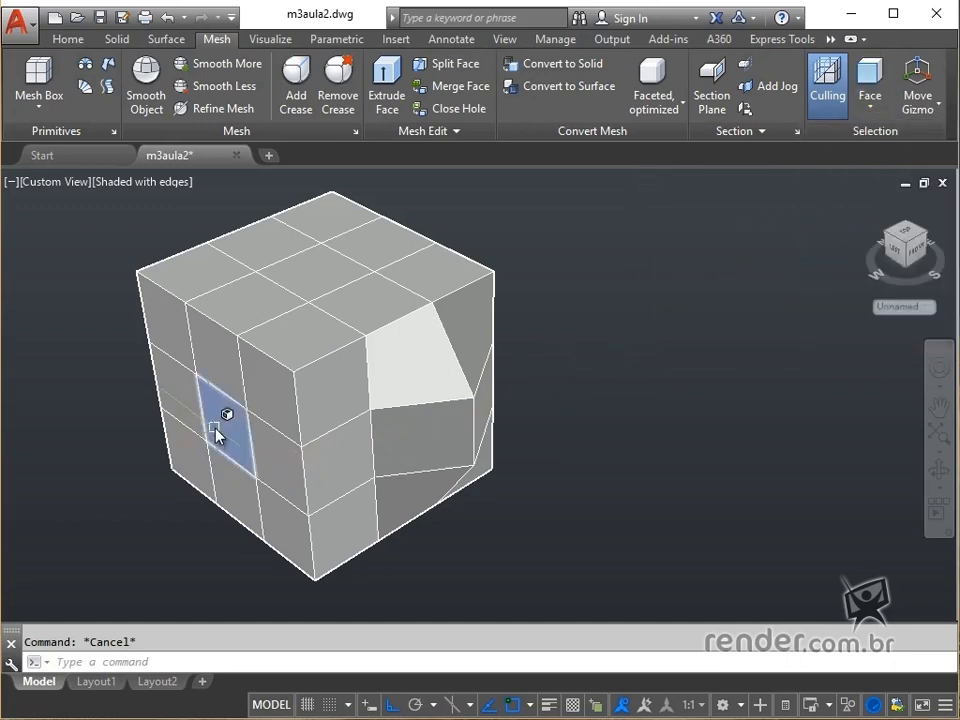
click(220, 430)
click(197, 428)
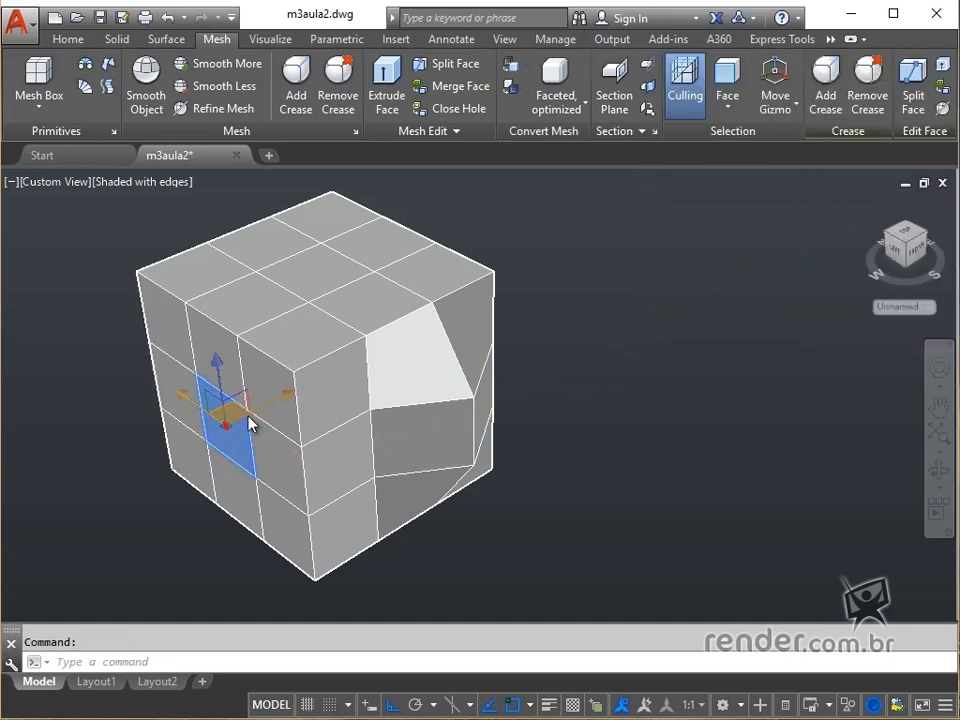
click(221, 442)
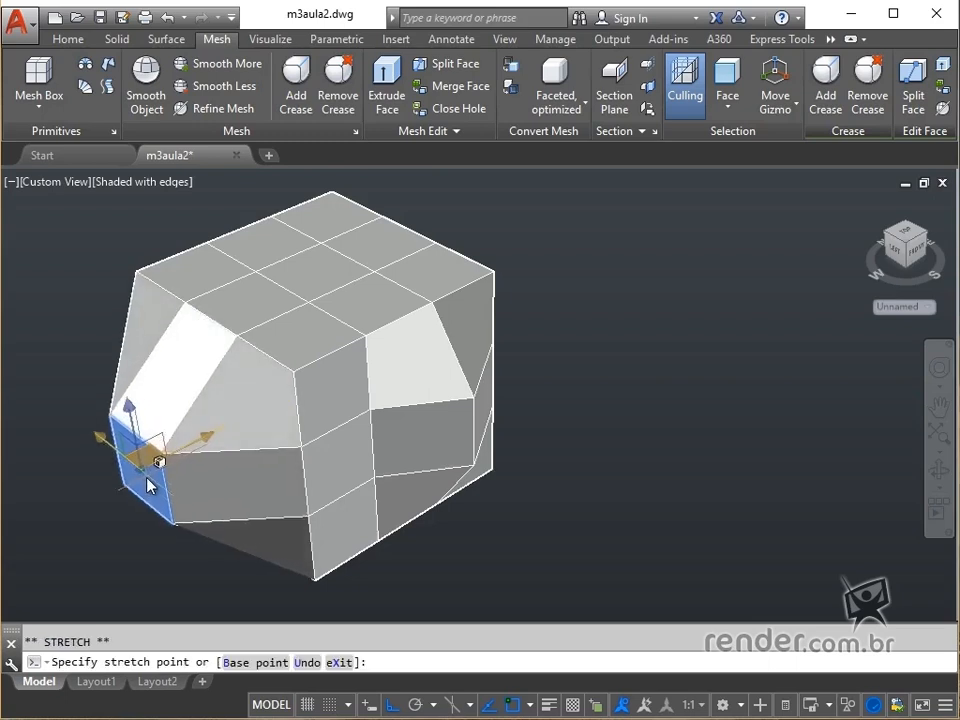
click(150, 486)
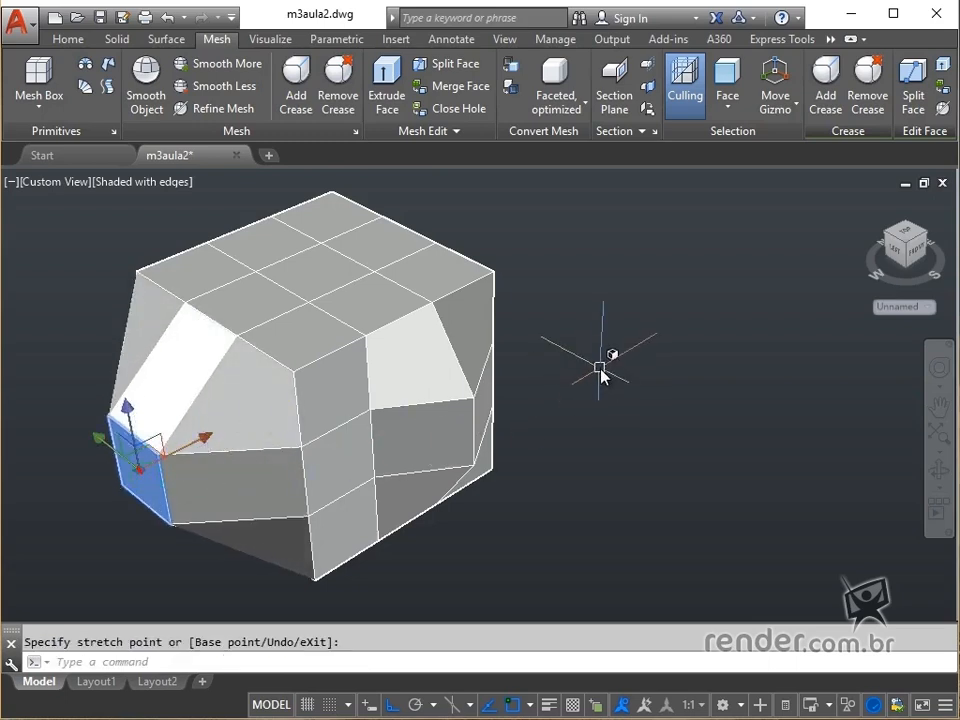
key(Escape)
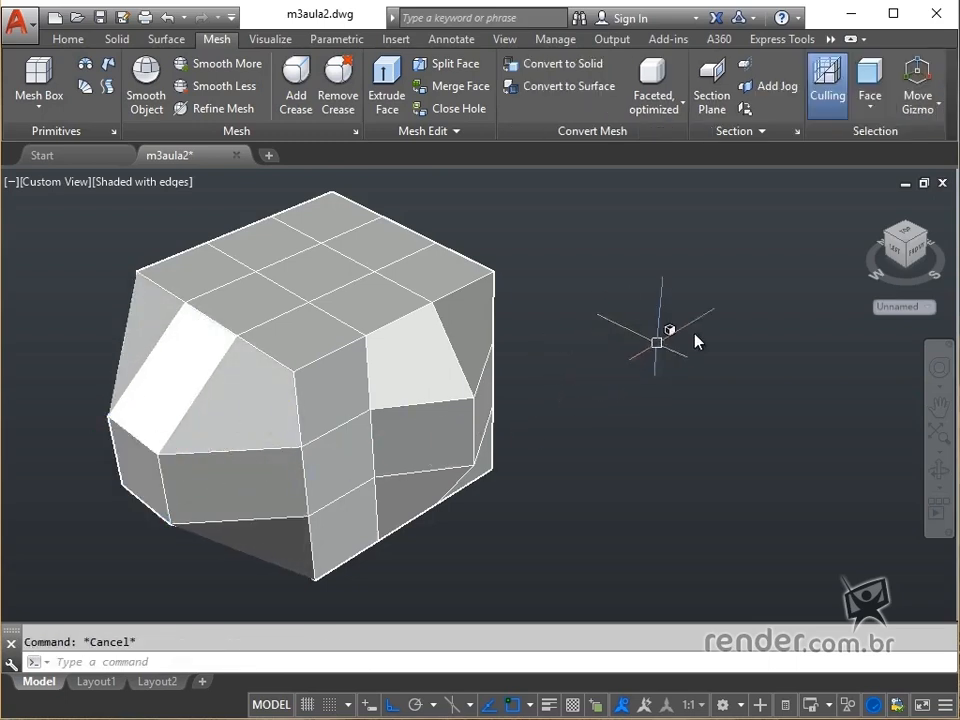
- Set the subobject filter to Vertex and raise one inner vertex of the box's top along +Z
click(866, 103)
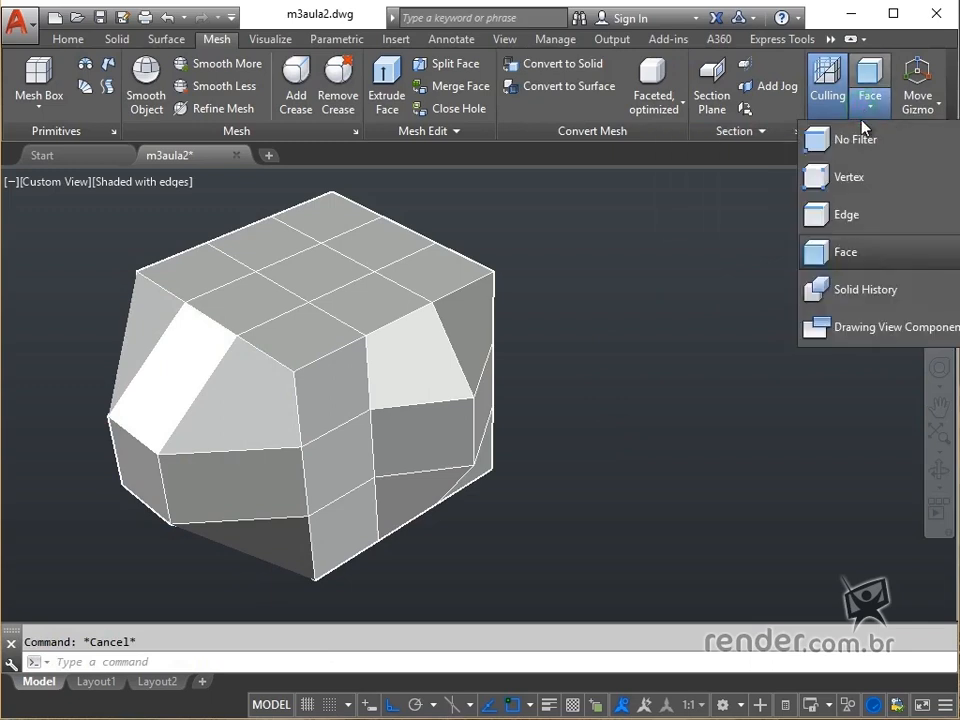
click(838, 176)
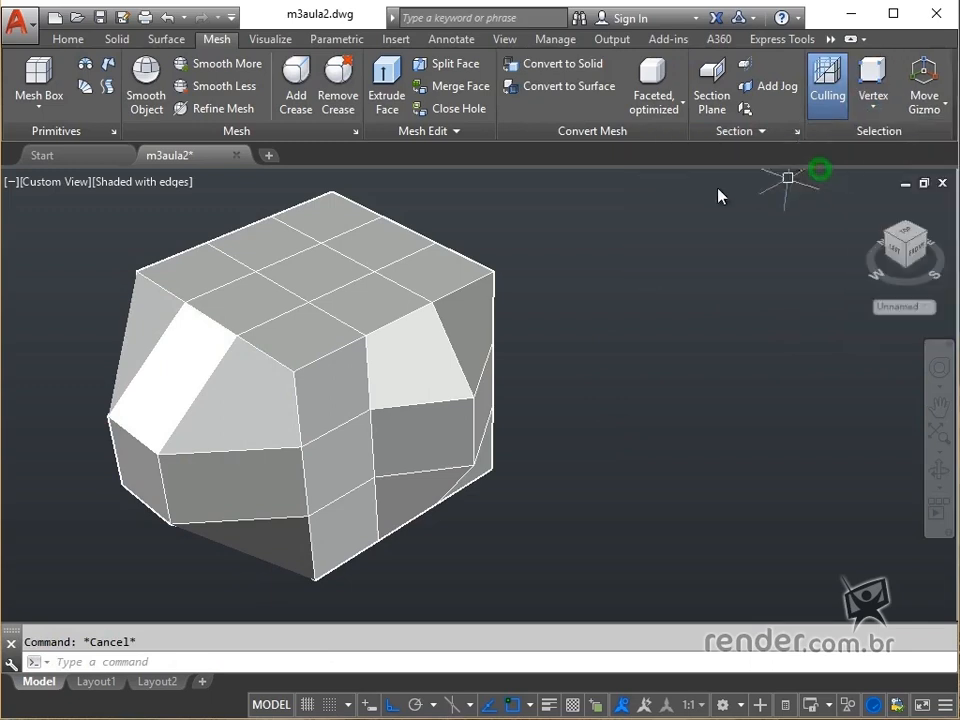
click(373, 266)
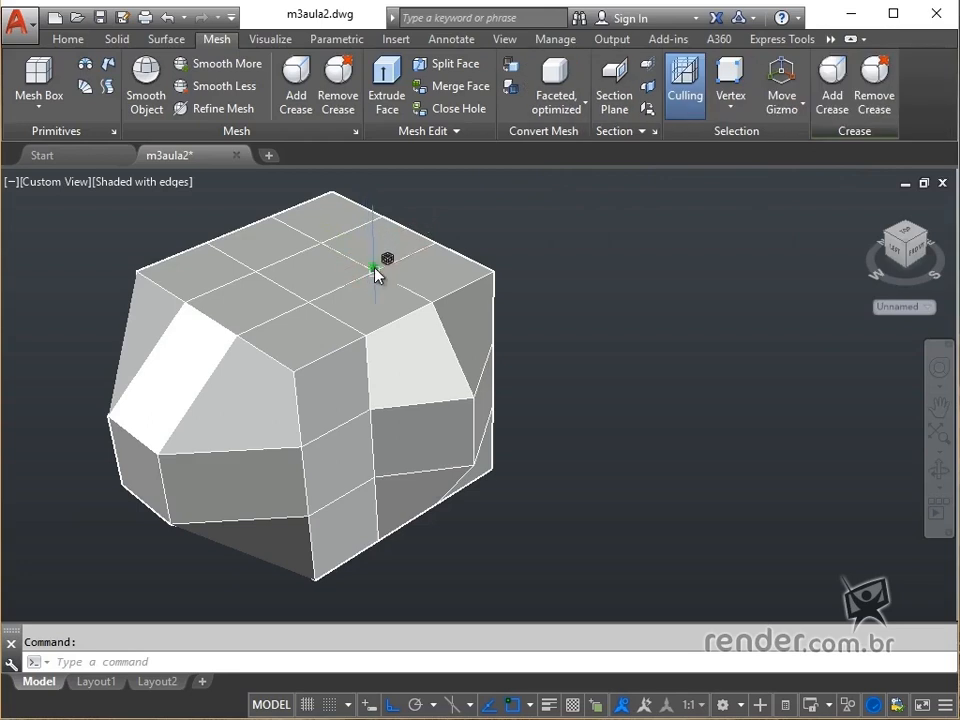
click(371, 264)
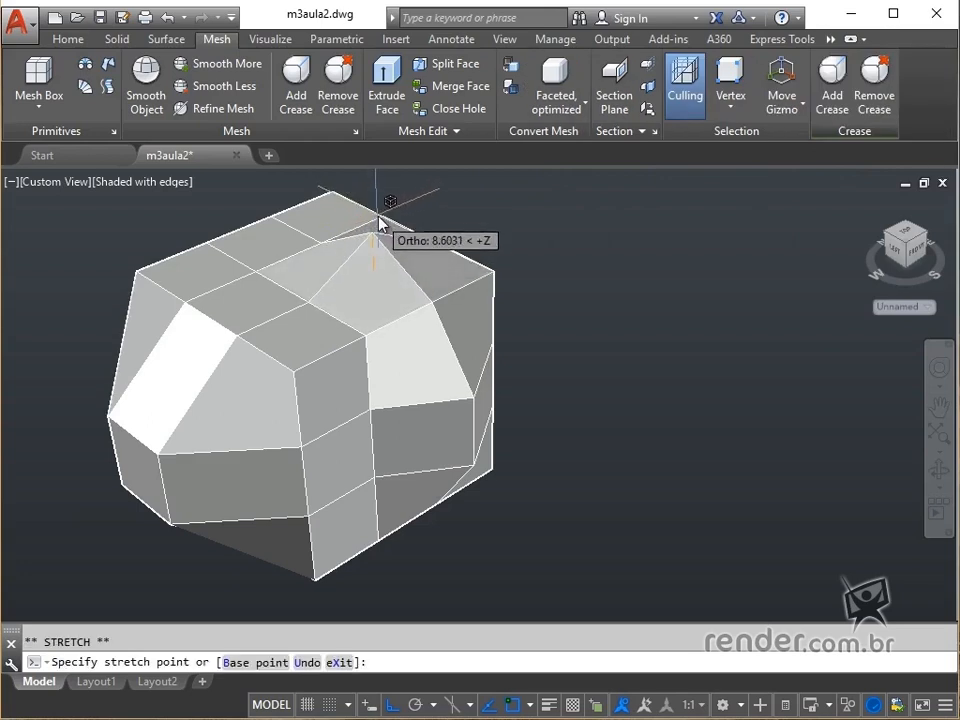
click(372, 206)
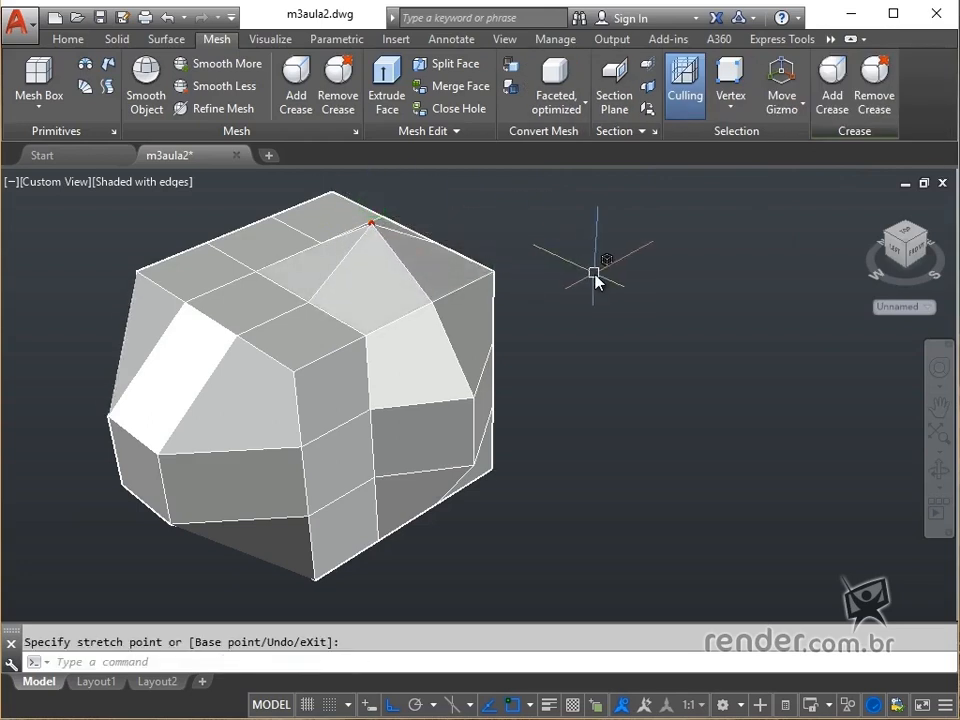
key(Escape)
key(Escape)
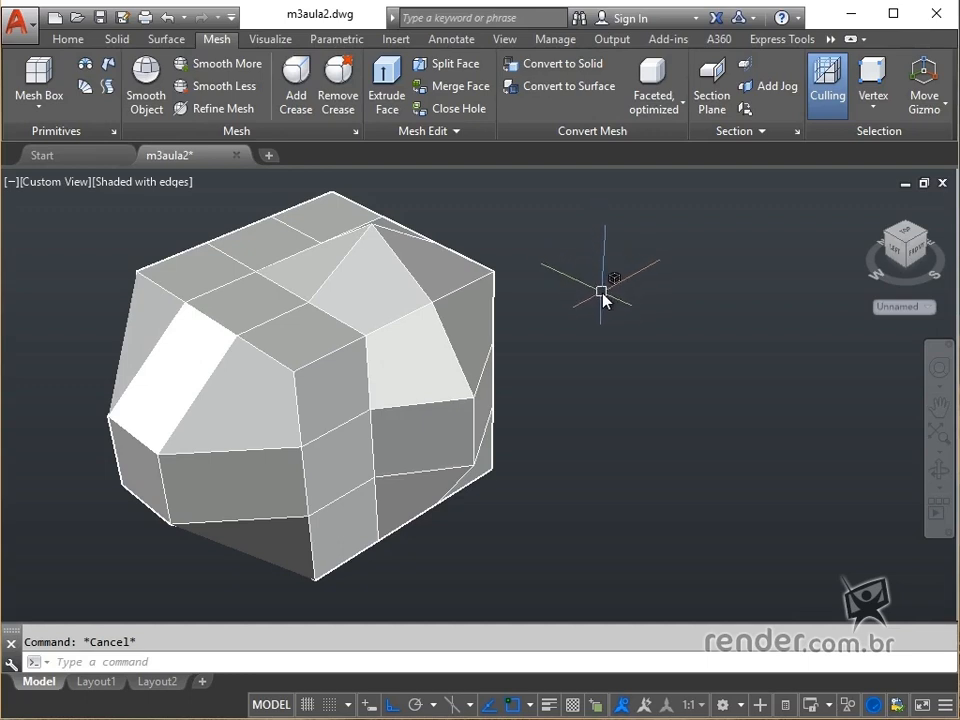
- Create a mesh cone with base radius 25 and height 50 in the empty area beside the box
middle_drag(621, 318, 341, 381)
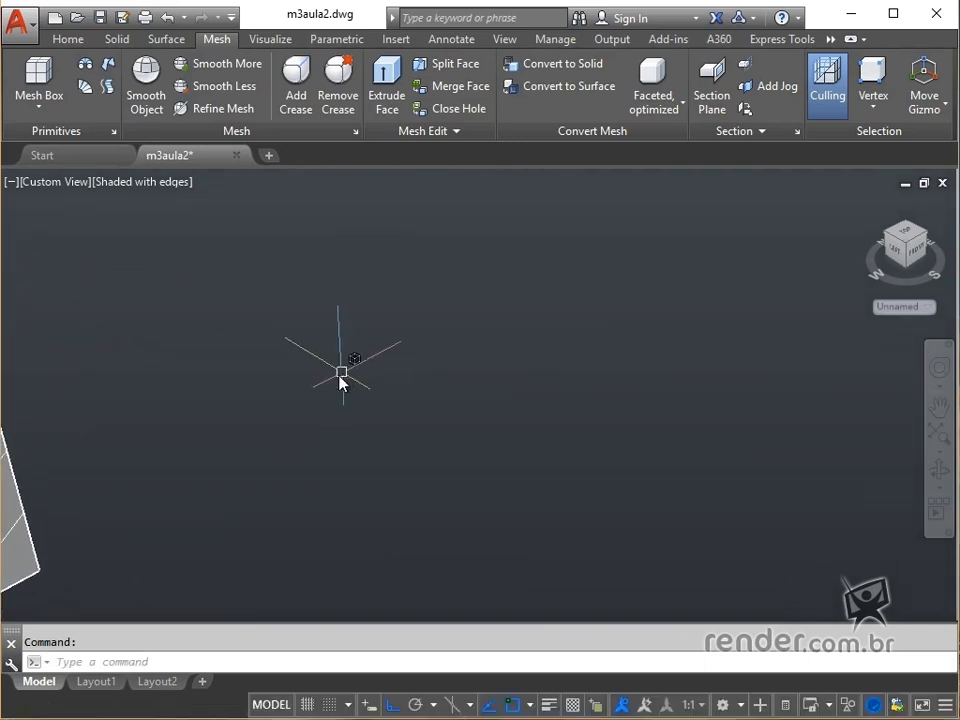
click(45, 109)
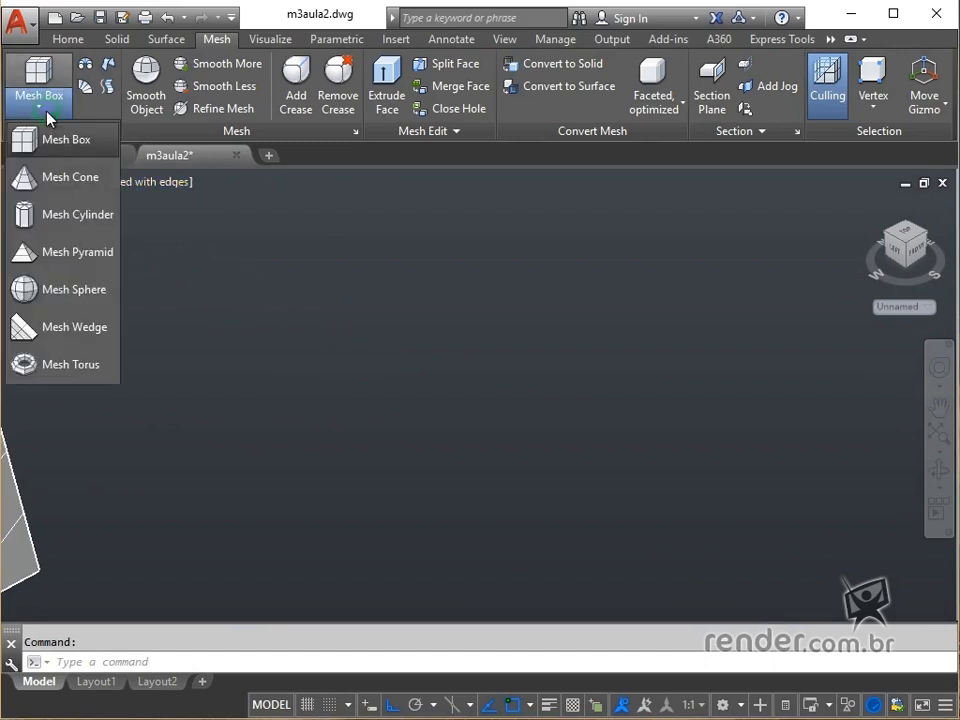
click(38, 180)
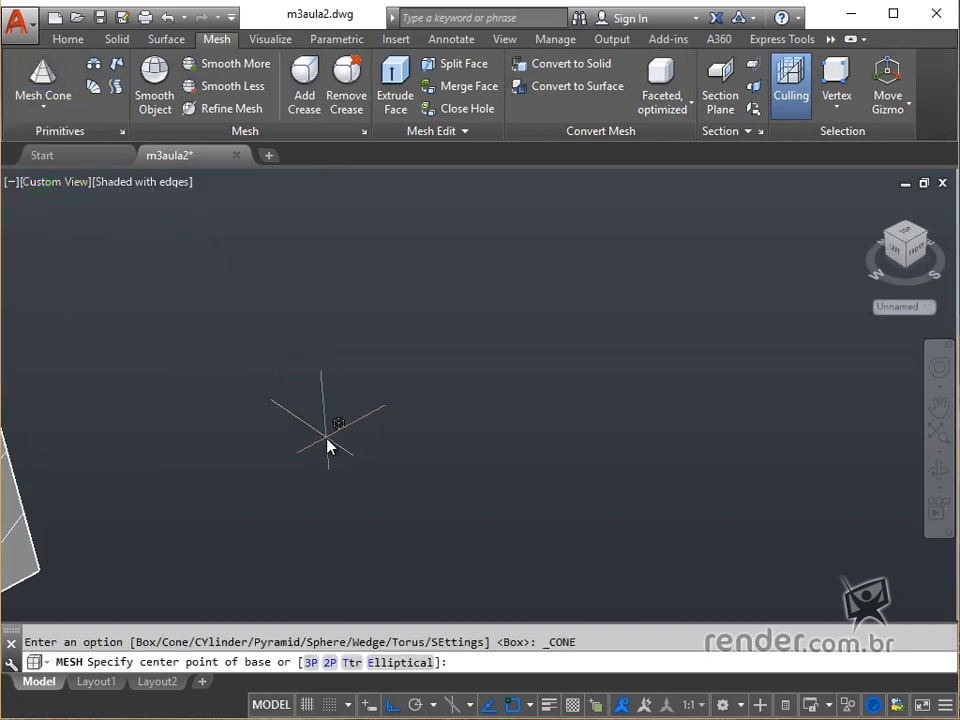
click(327, 438)
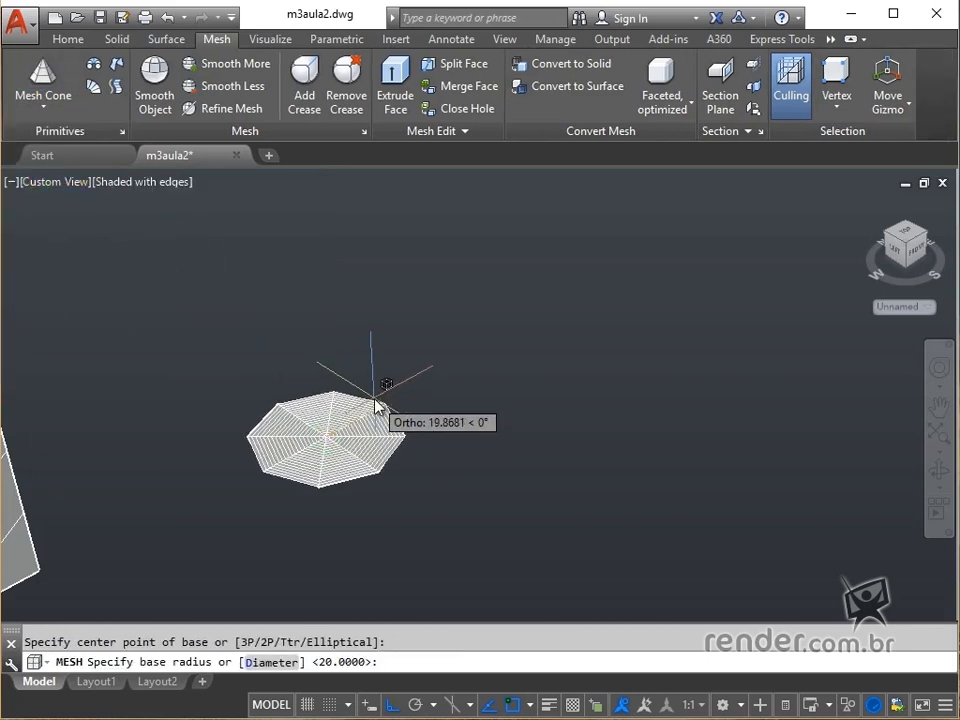
text(25)
key(Return)
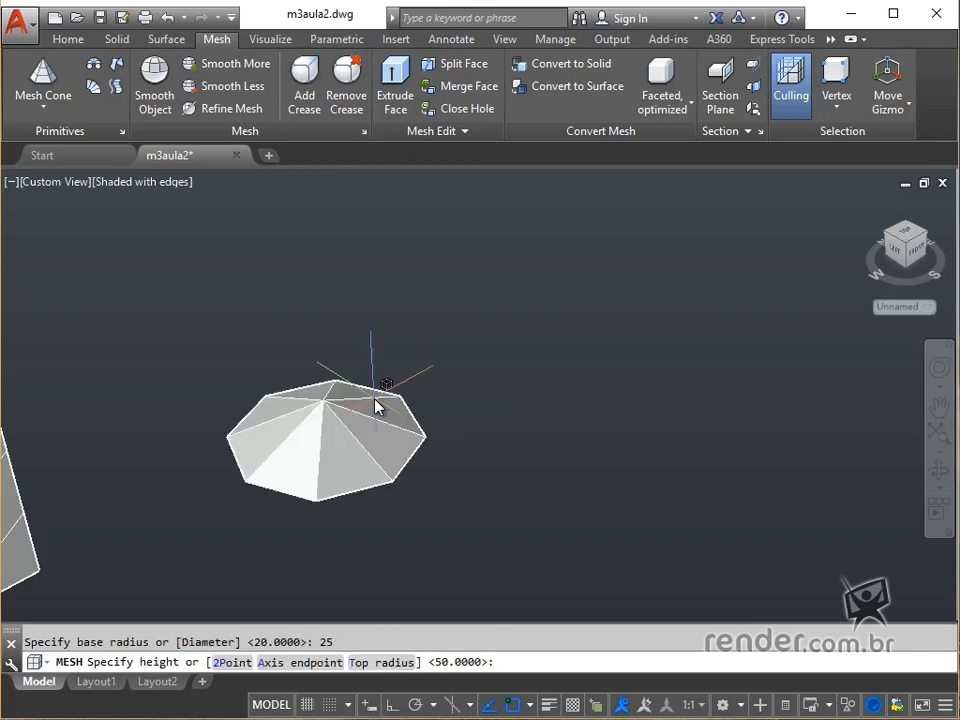
text(50)
key(Return)
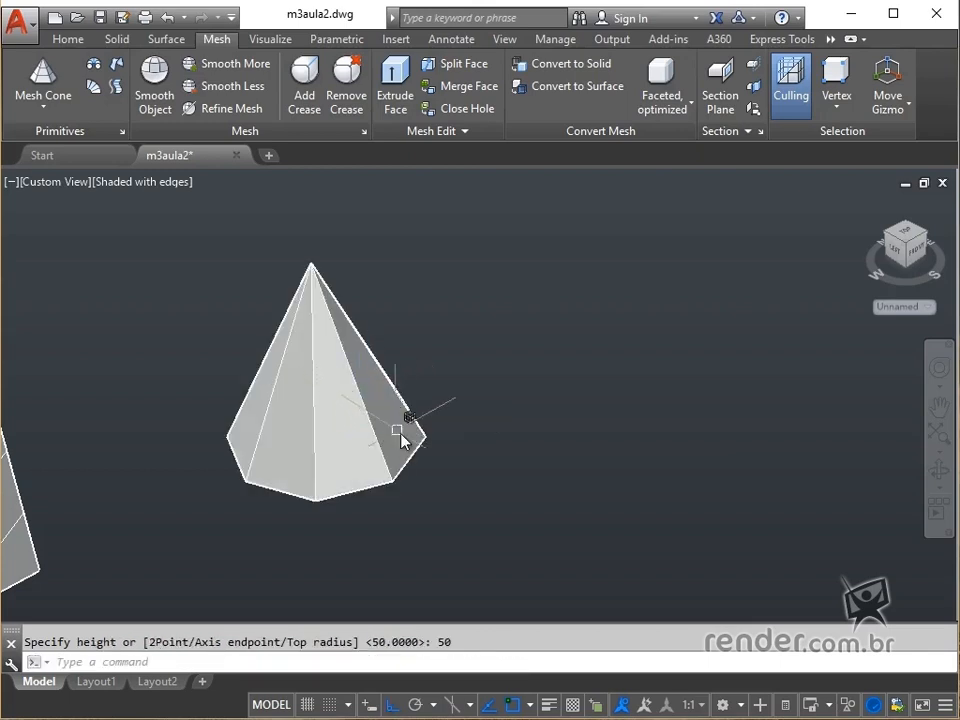
middle_drag(403, 439, 336, 426)
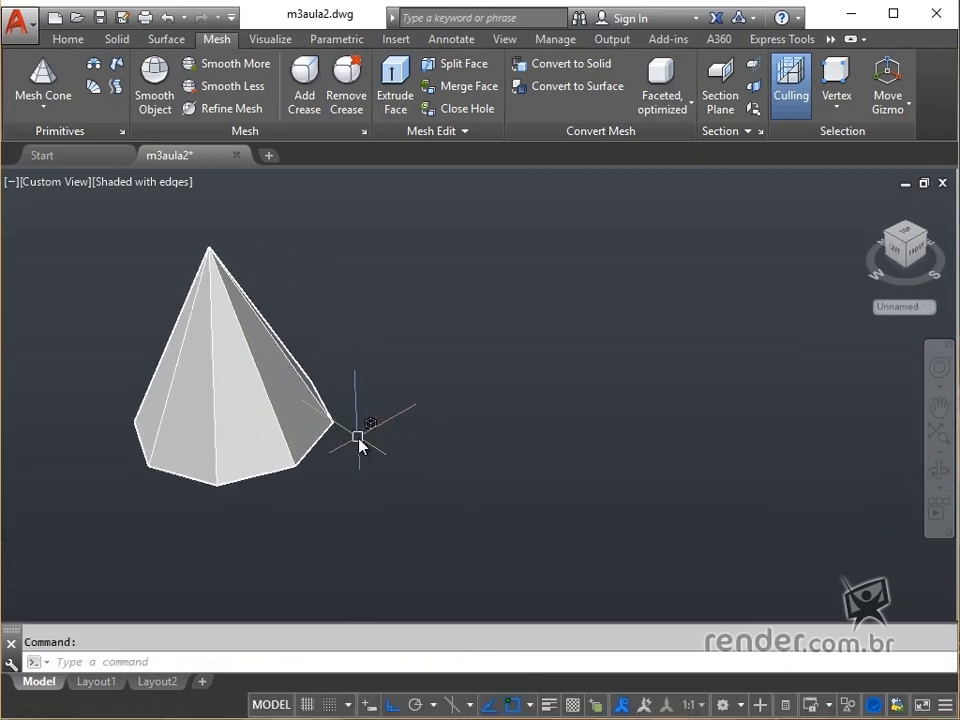
key(Return)
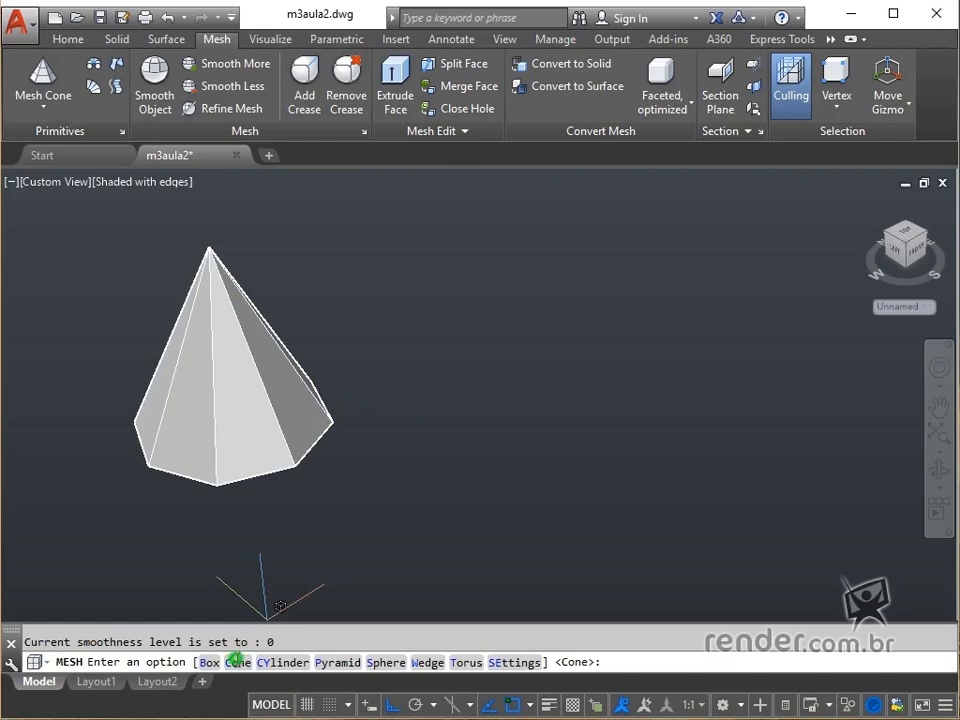
click(238, 662)
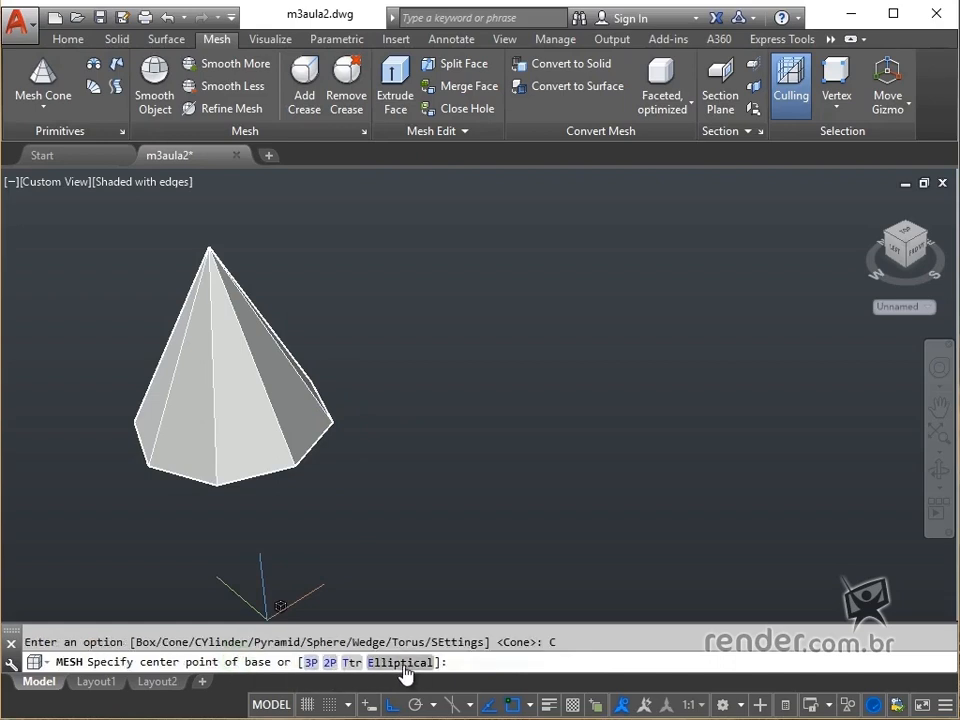
key(Escape)
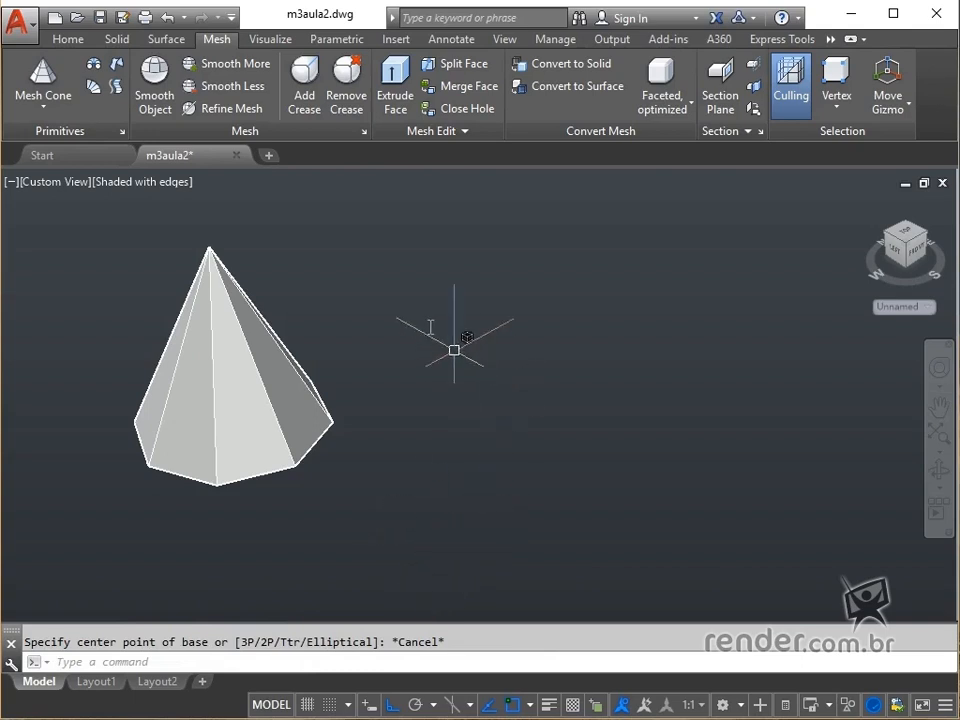
- Create a mesh cylinder with base radius 25 and height 50 in the empty area beside the cone
click(31, 88)
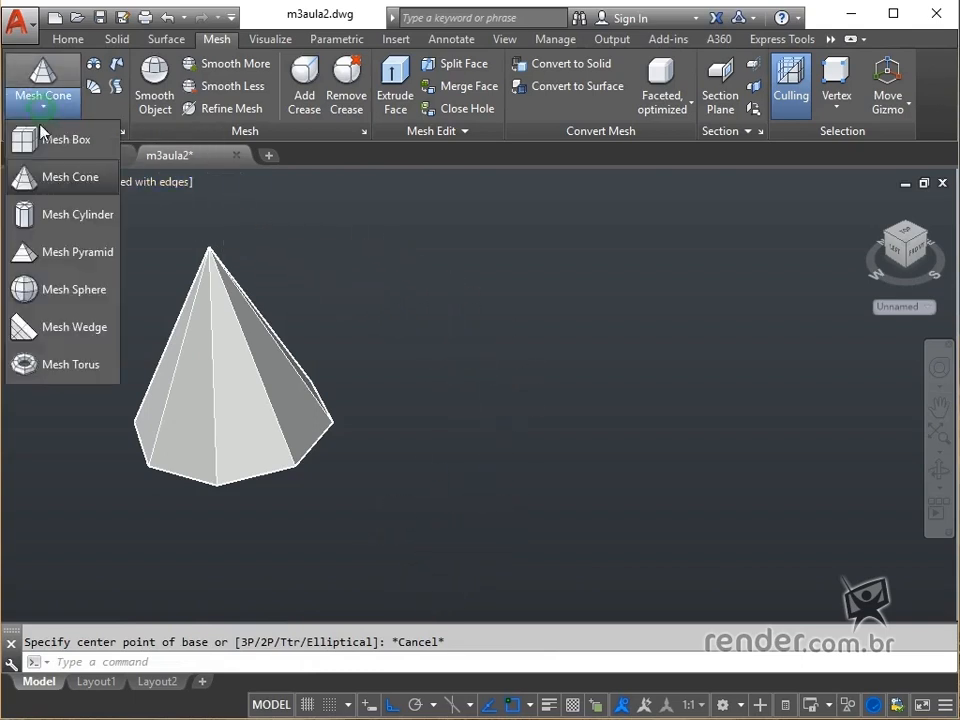
click(30, 216)
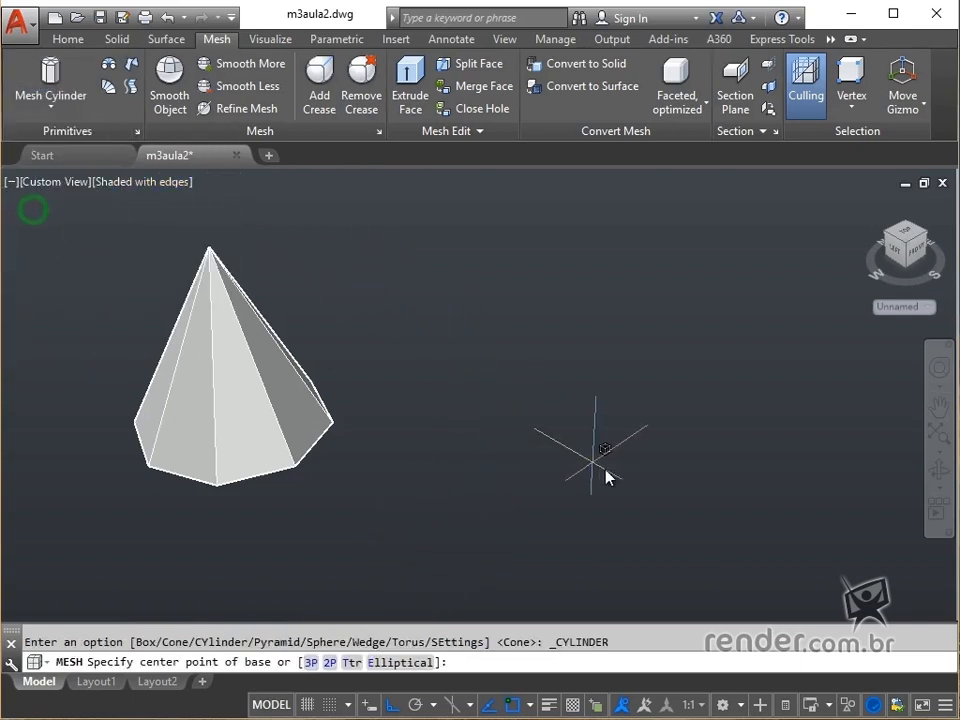
click(589, 426)
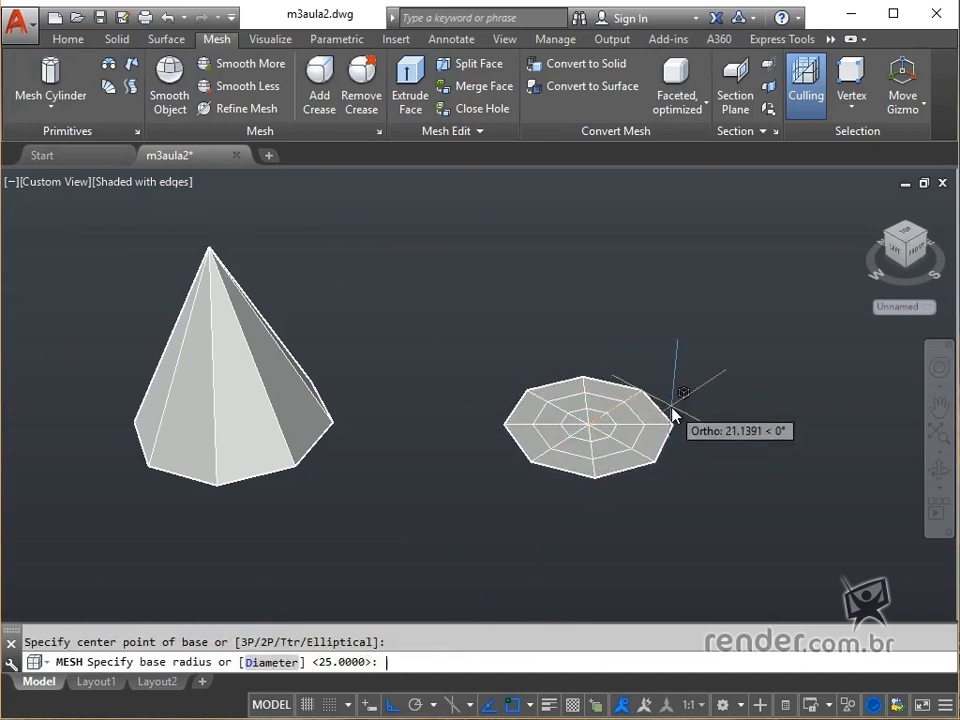
text(25)
key(Return)
text(50)
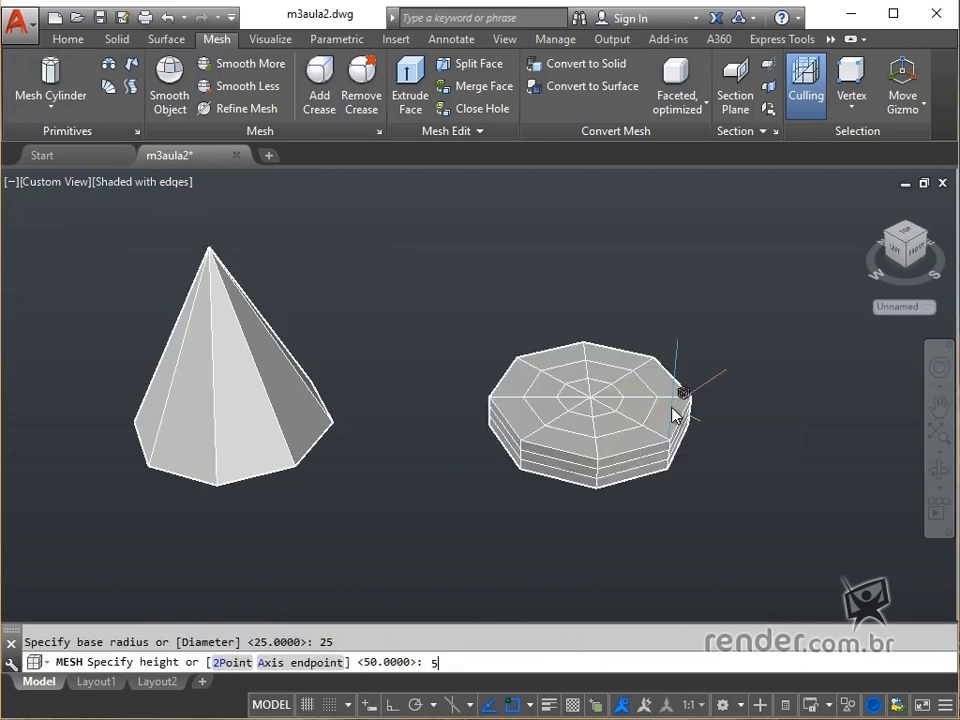
key(Return)
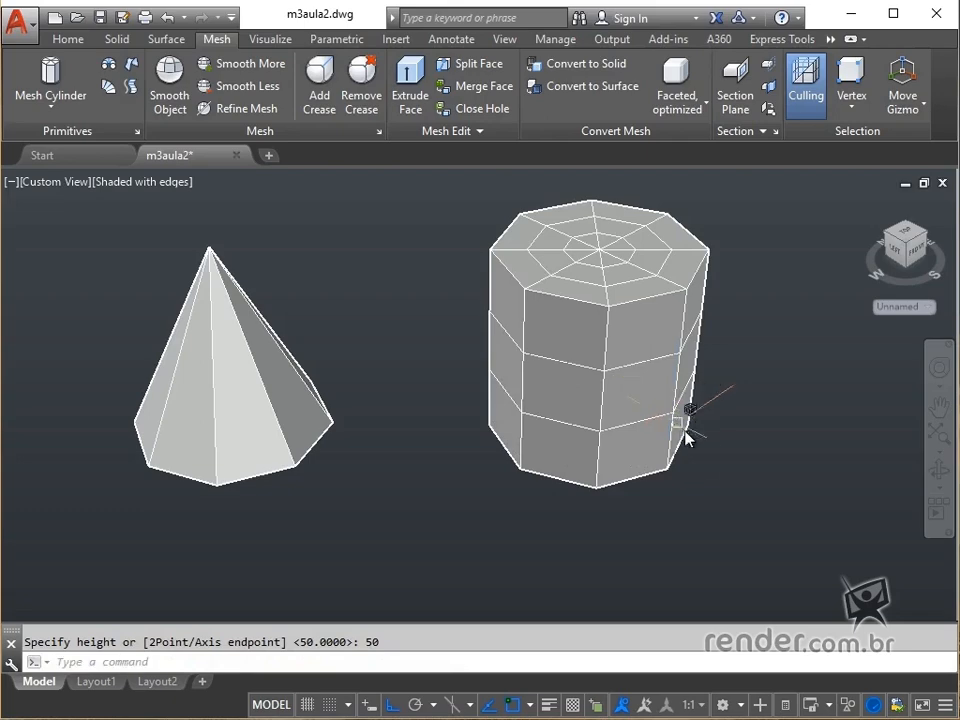
- Create a six-sided mesh pyramid beside the cylinder, defining its base by an edge of length 25 and using height 50
middle_drag(709, 464, 429, 444)
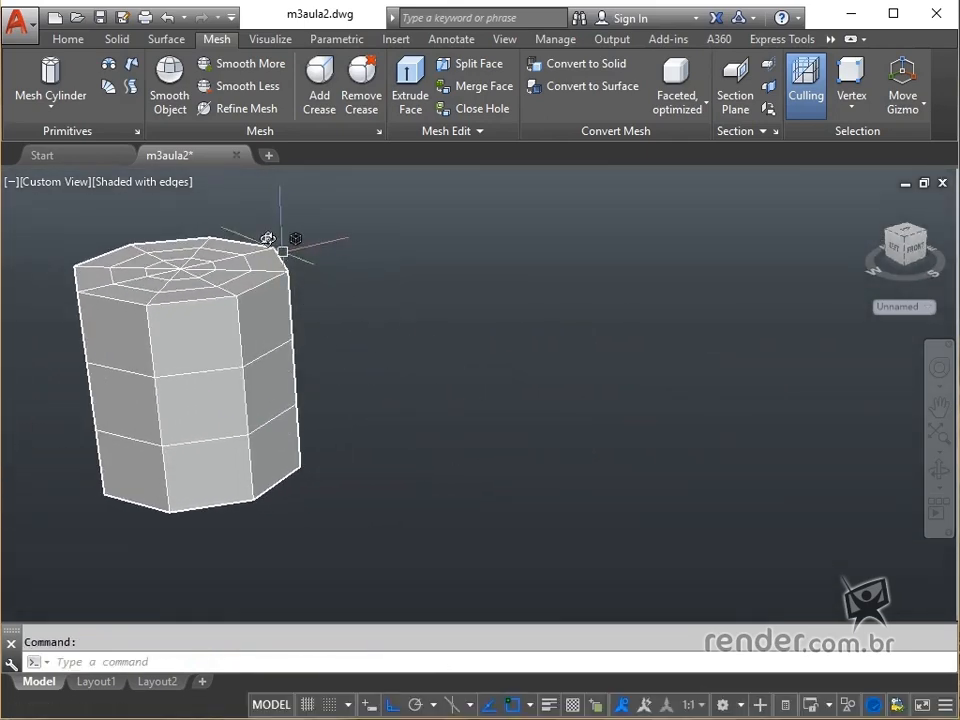
click(62, 110)
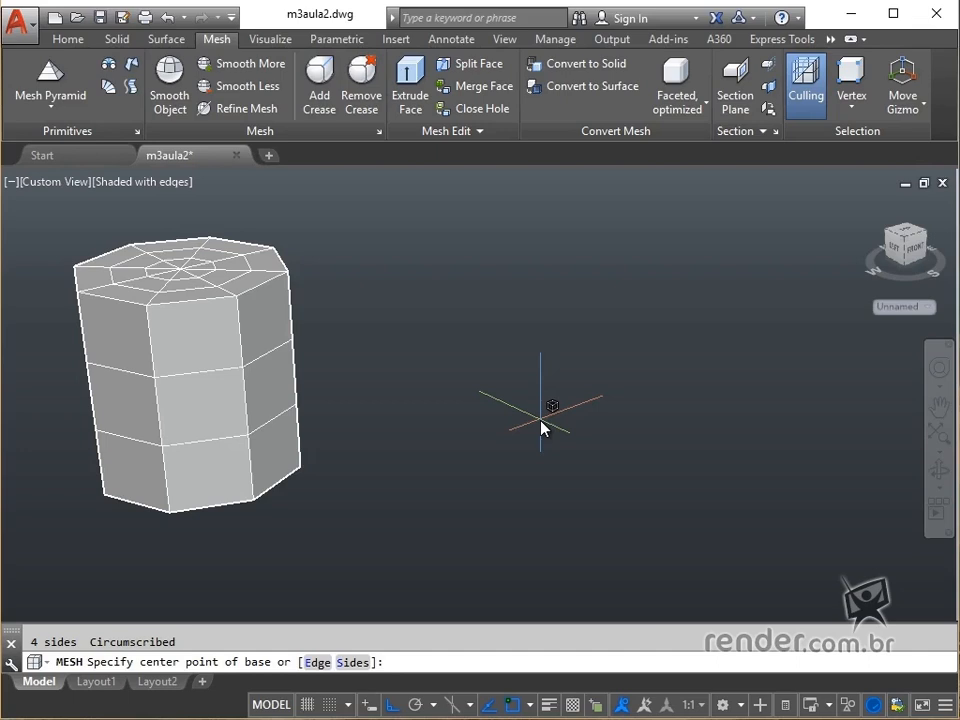
key(Return)
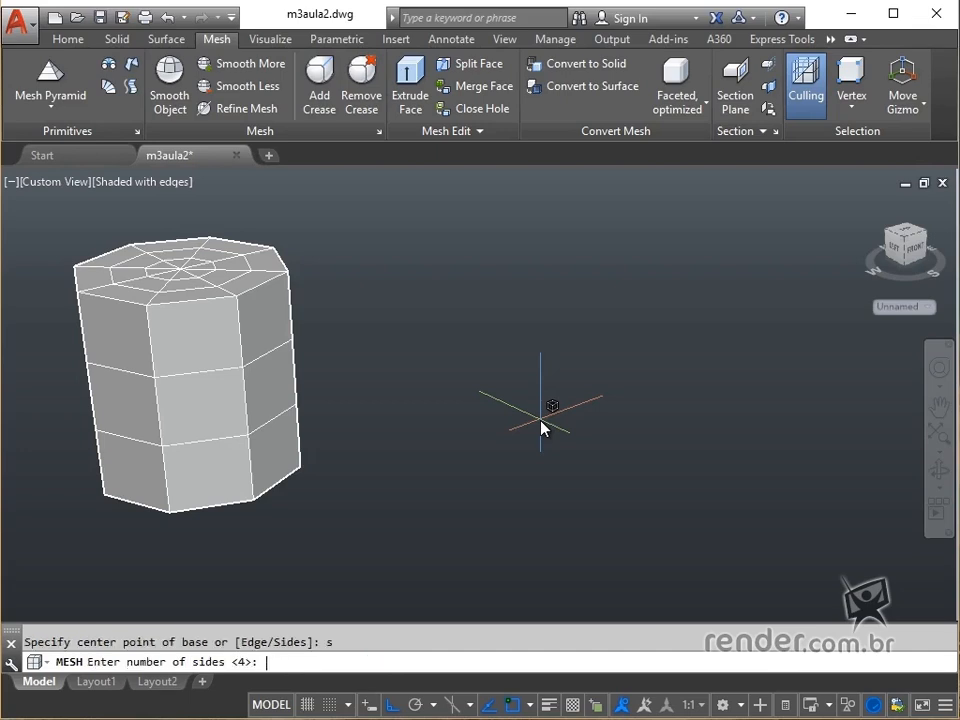
key(Return)
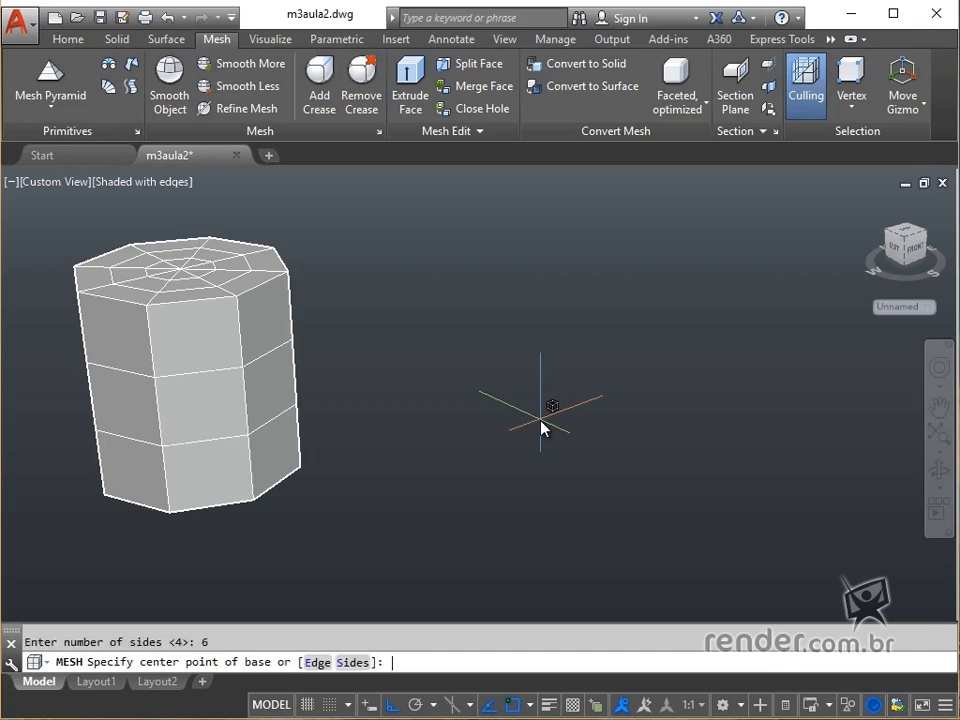
click(316, 662)
click(537, 474)
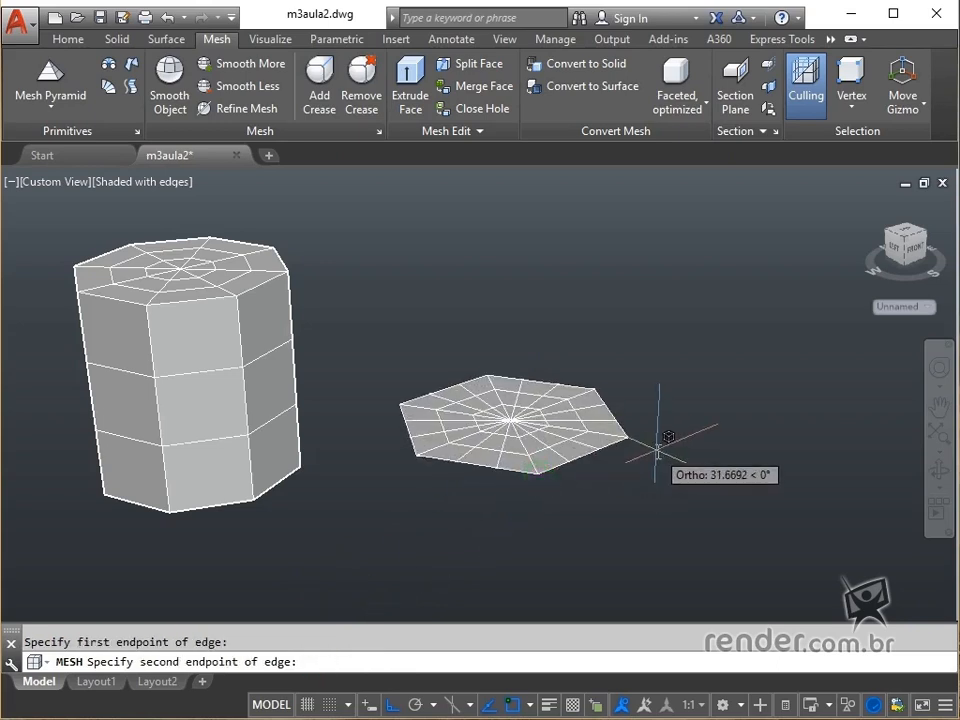
text(25)
key(Return)
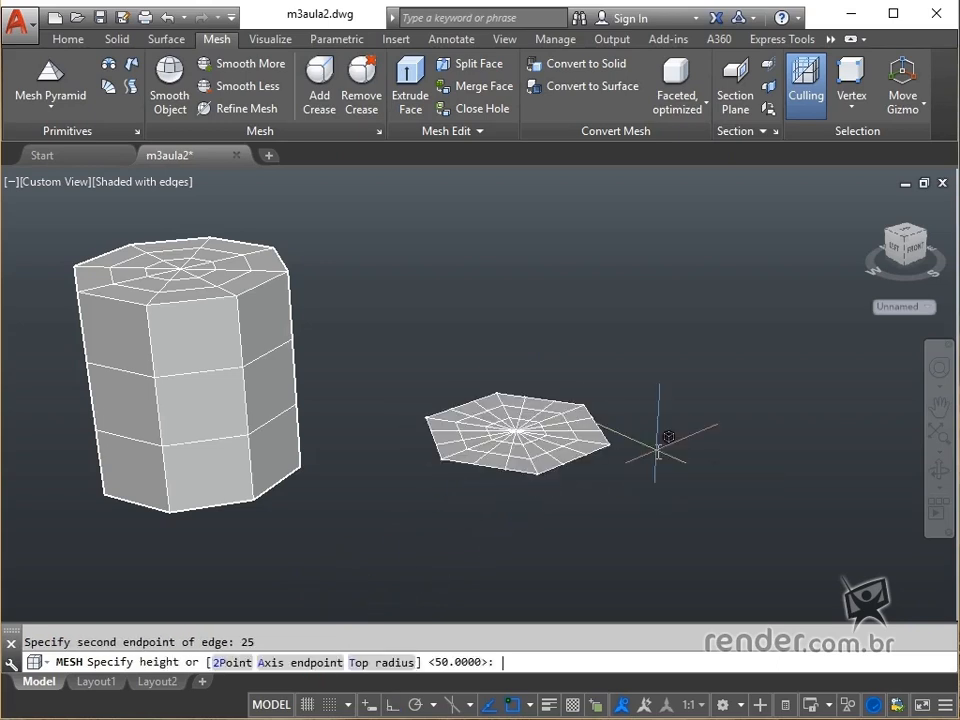
text(50)
key(Return)
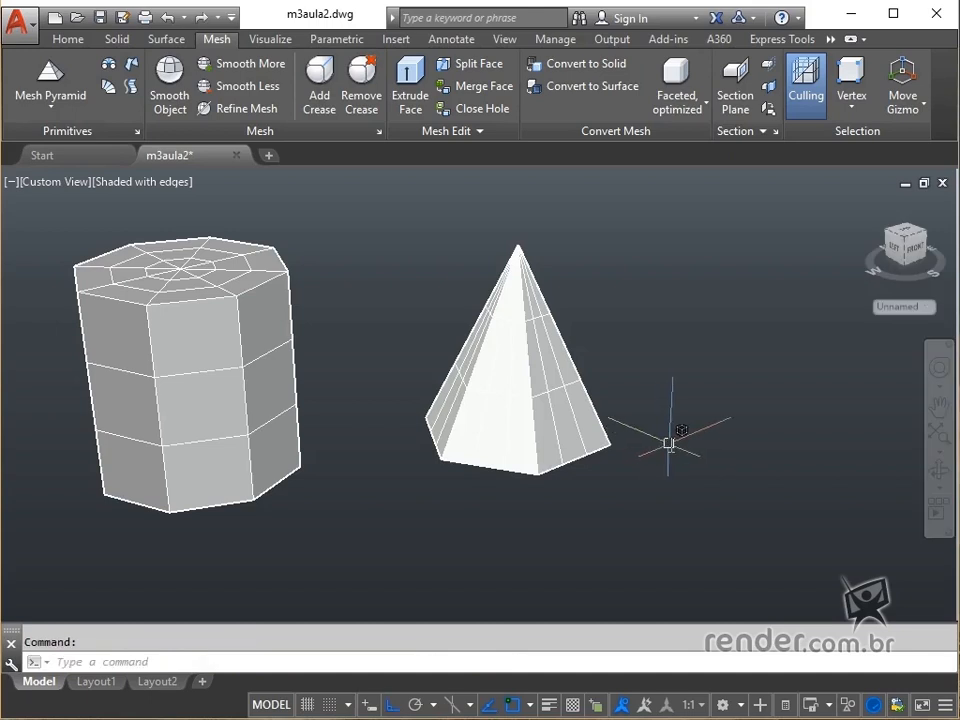
- Create a mesh sphere with radius 25 in the empty area beside the pyramid
middle_drag(690, 407, 434, 411)
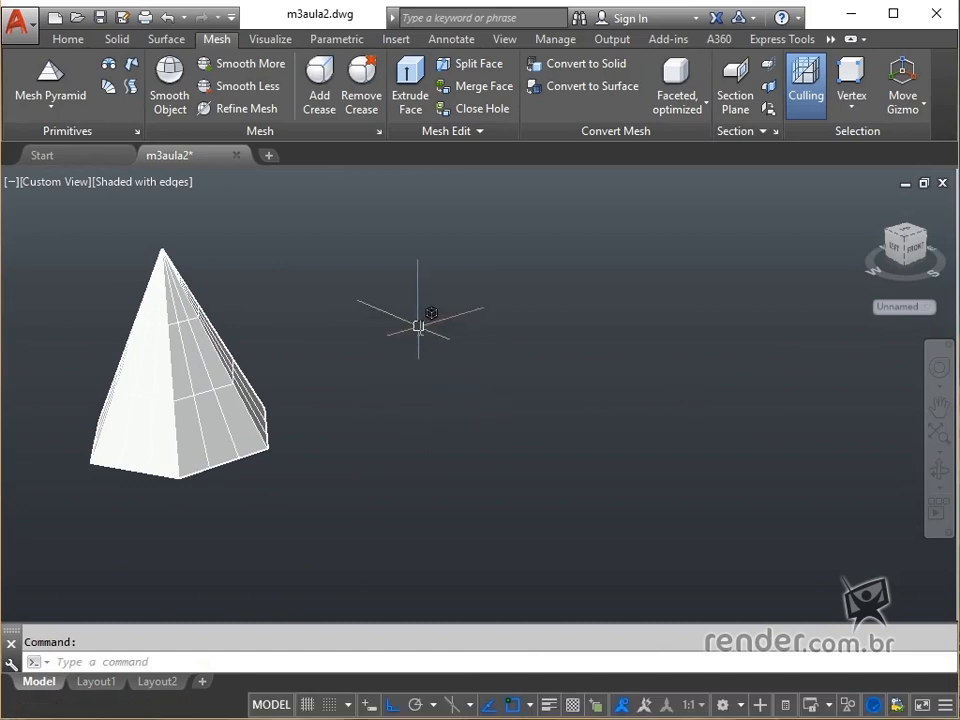
click(49, 100)
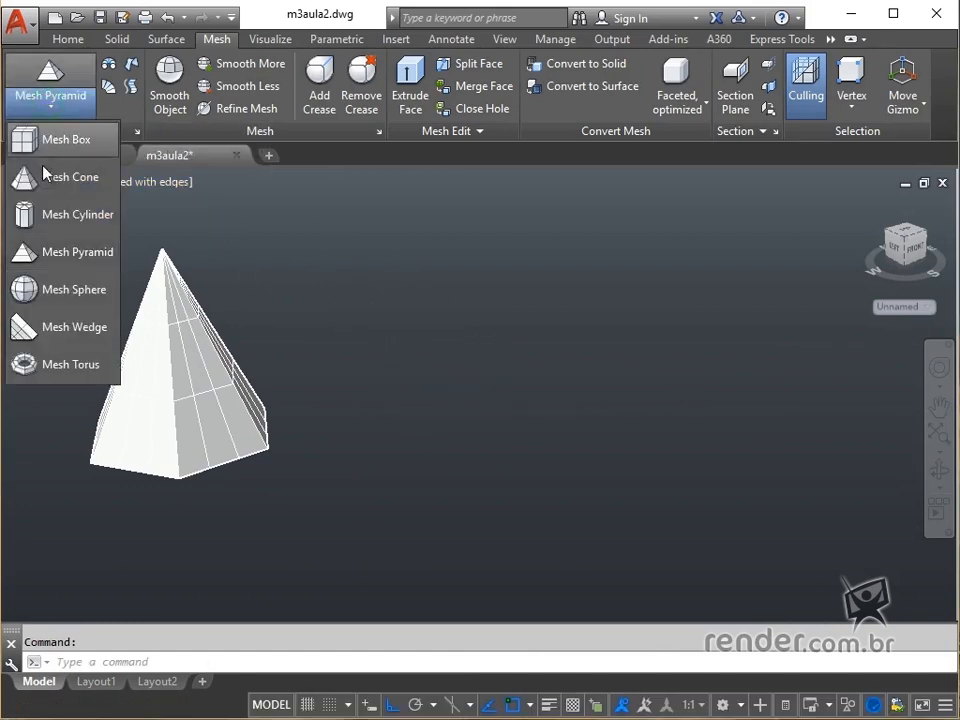
click(35, 289)
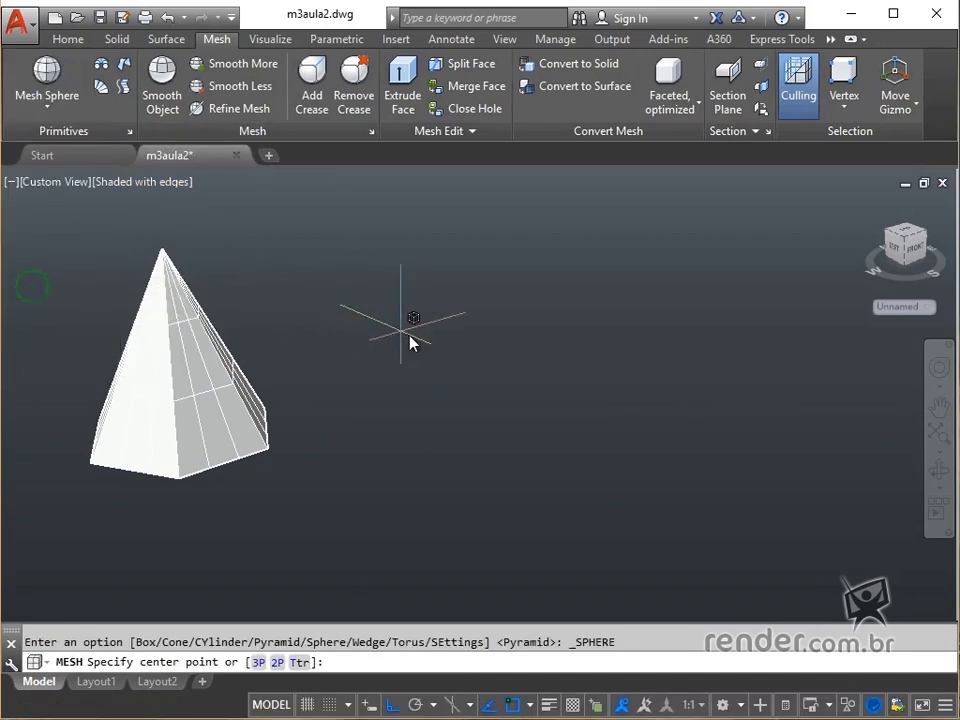
click(480, 350)
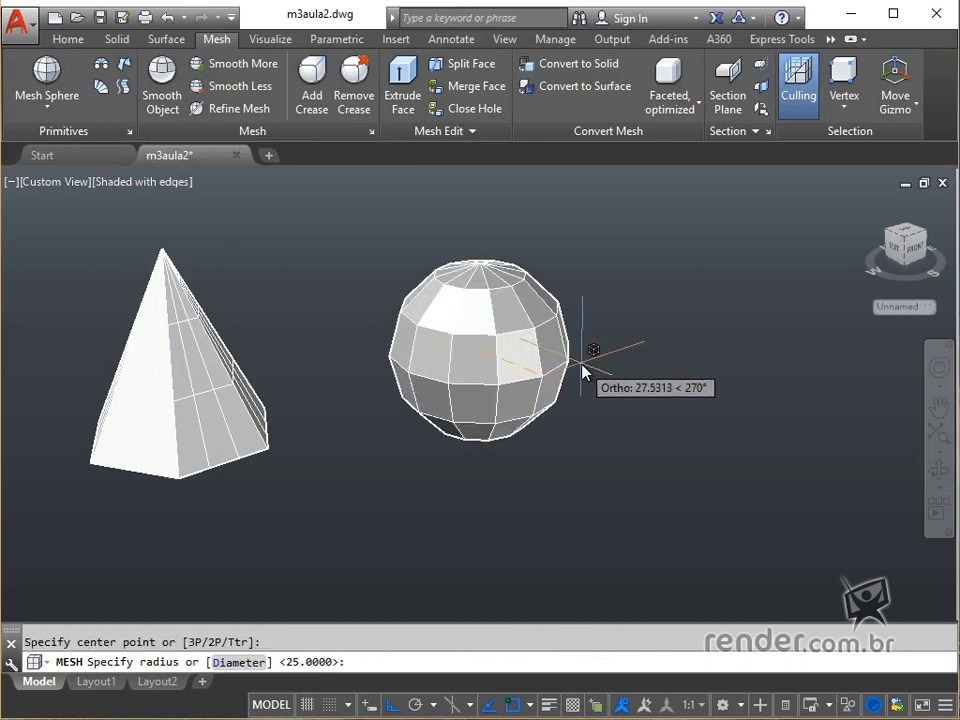
text(25)
key(Return)
- Create a mesh wedge beside the sphere, setting its base corners and height freehand
middle_drag(583, 368, 321, 386)
click(47, 112)
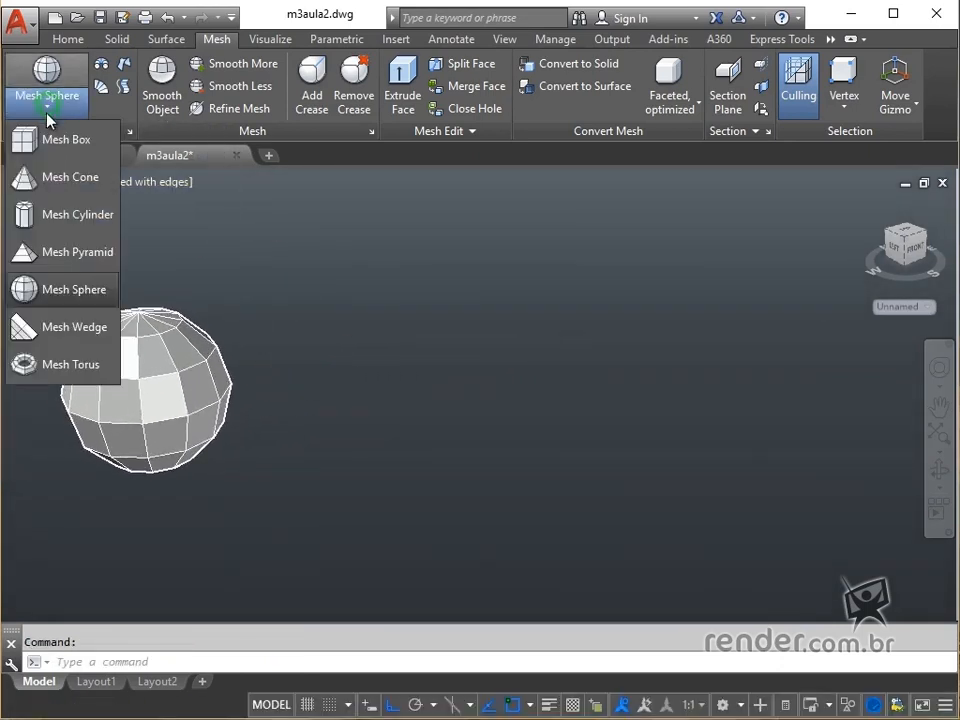
click(40, 329)
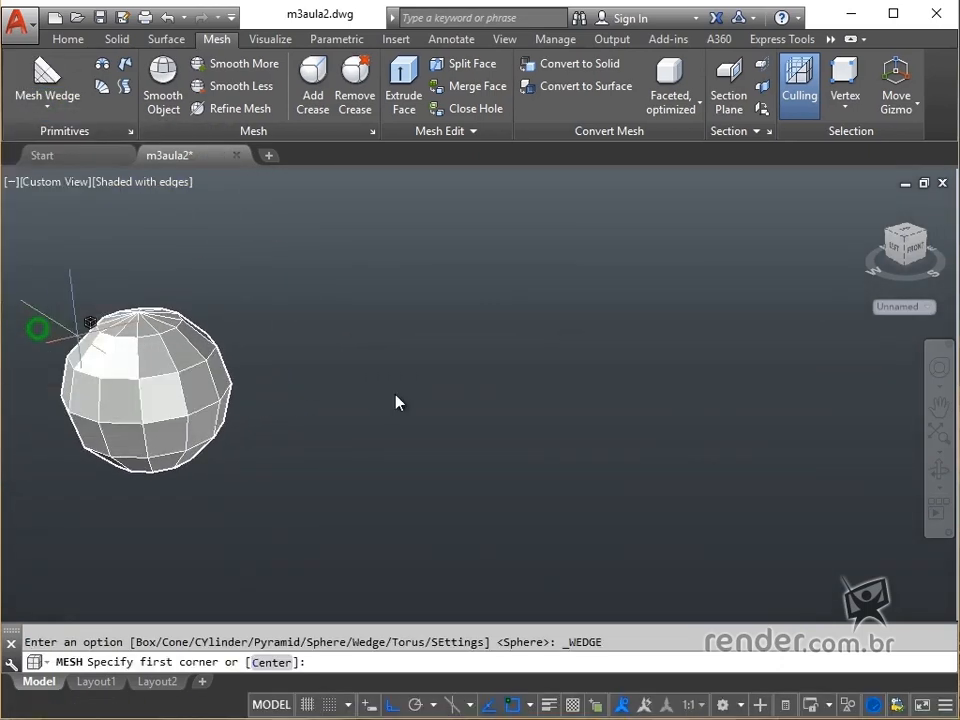
click(638, 452)
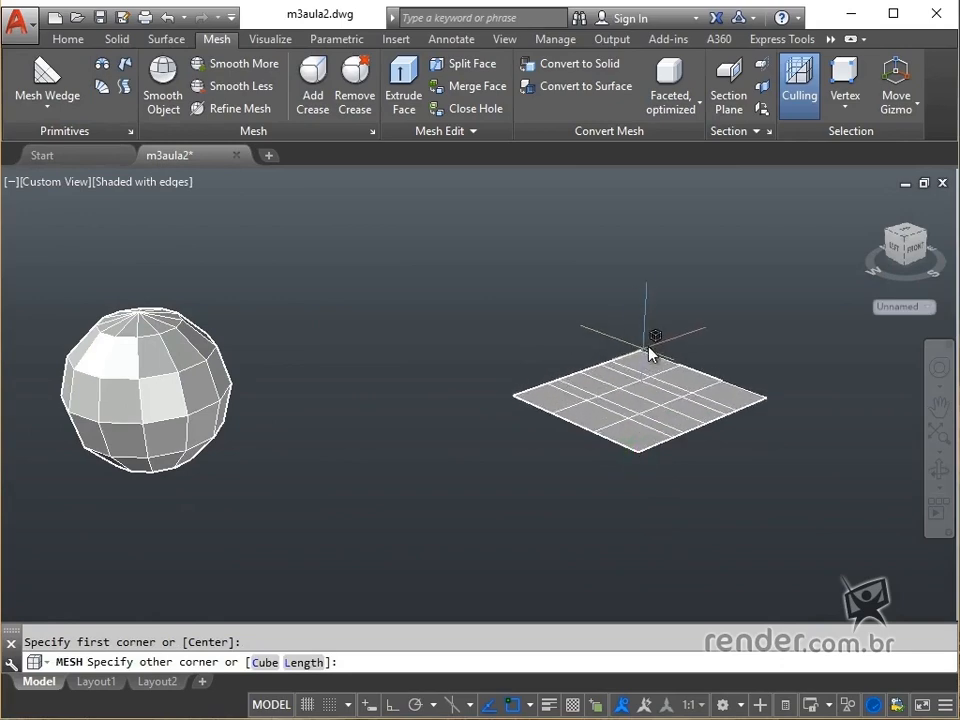
click(651, 344)
click(686, 253)
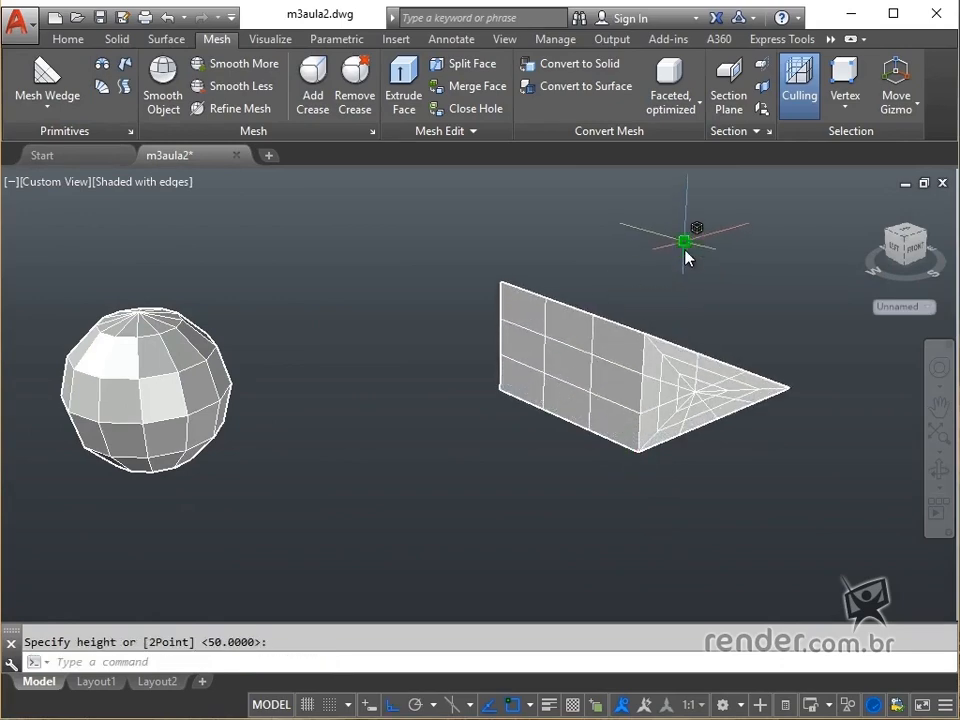
- Create a mesh torus beside the wedge with a freehand radius and a tube radius of about 9.7
shift+middle_drag(709, 446, 443, 452)
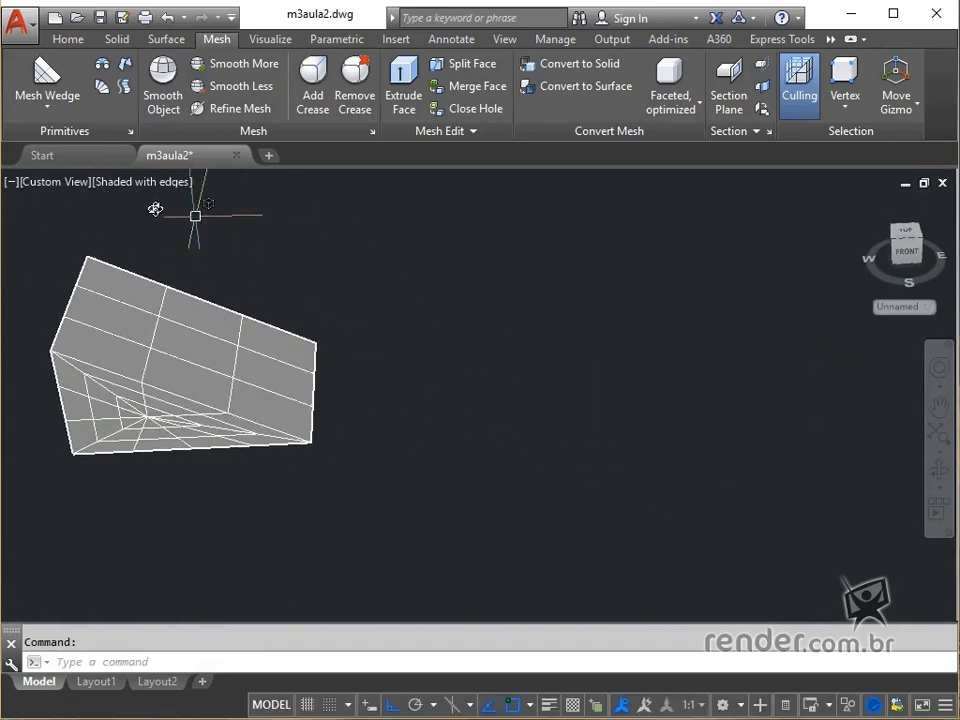
click(50, 98)
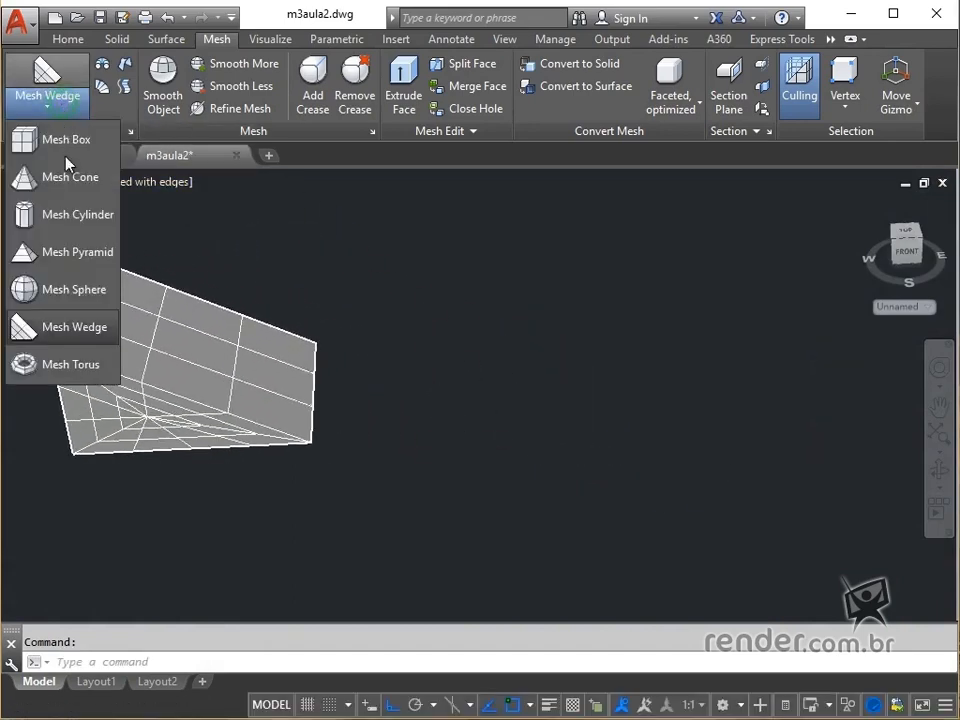
click(31, 372)
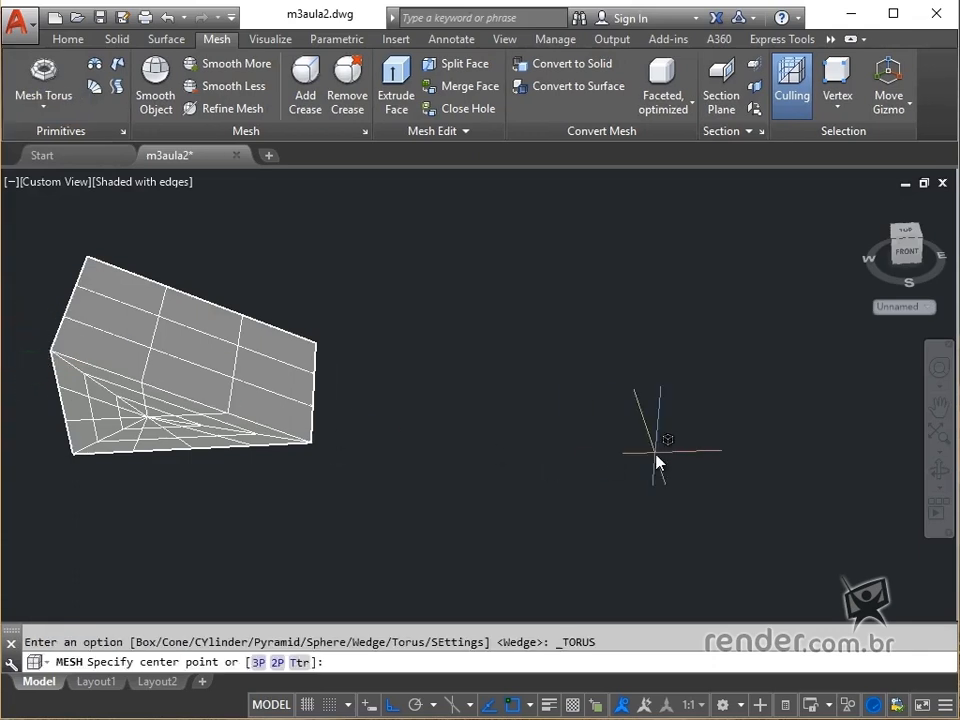
click(654, 461)
click(812, 432)
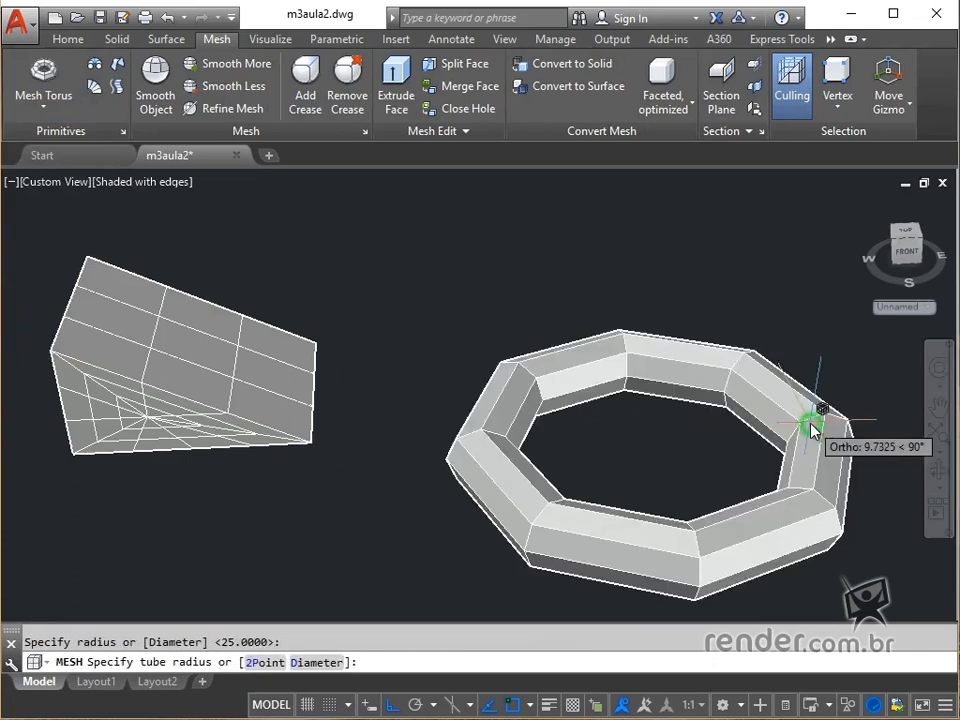
click(811, 420)
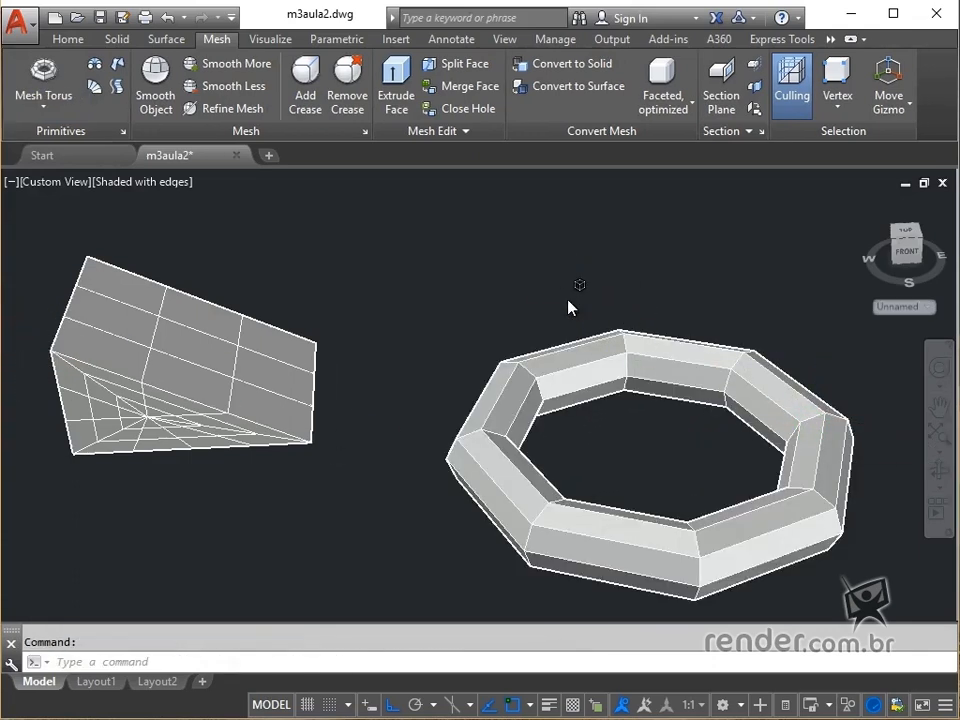
- Zoom to the drawing extents and orbit around to examine the whole row of mesh primitives
middle_click(567, 304)
middle_click(567, 304)
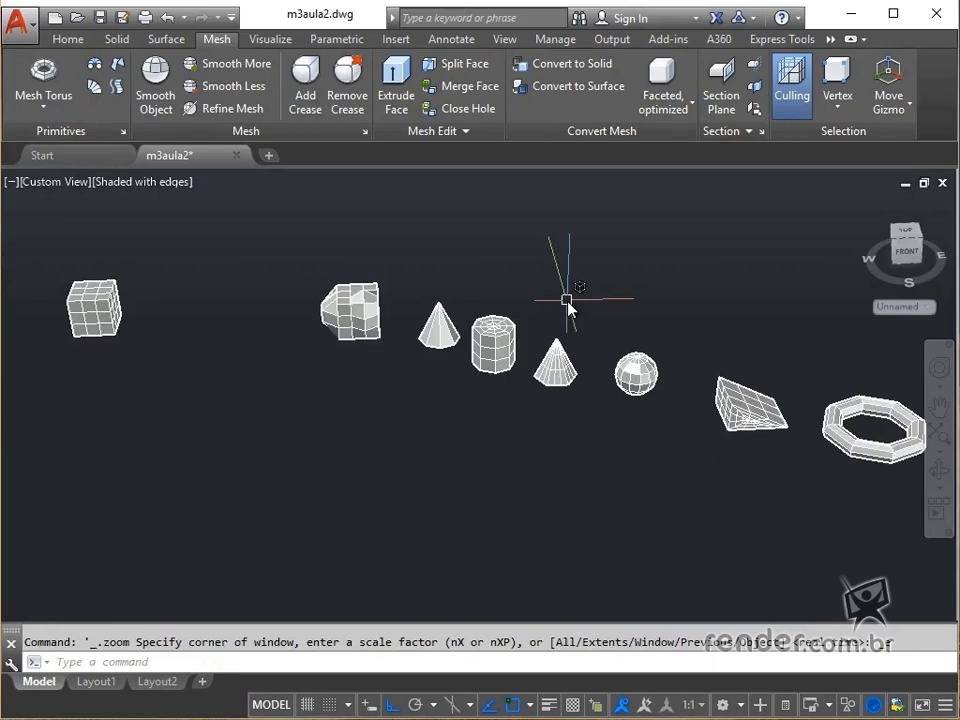
shift+middle_drag(489, 379, 567, 371)
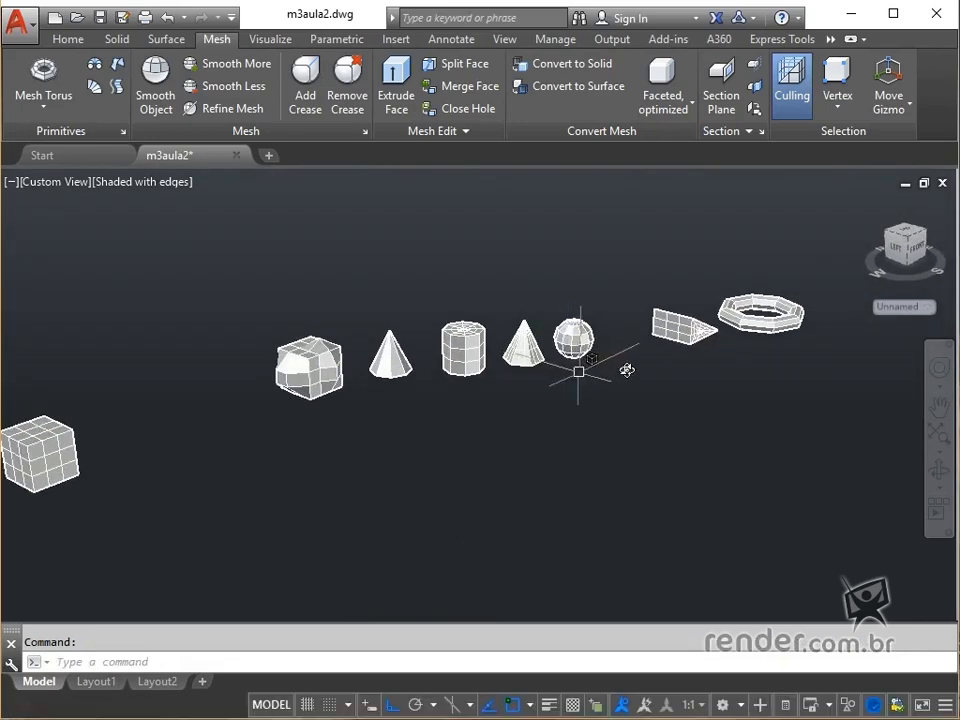
middle_drag(664, 349, 600, 378)
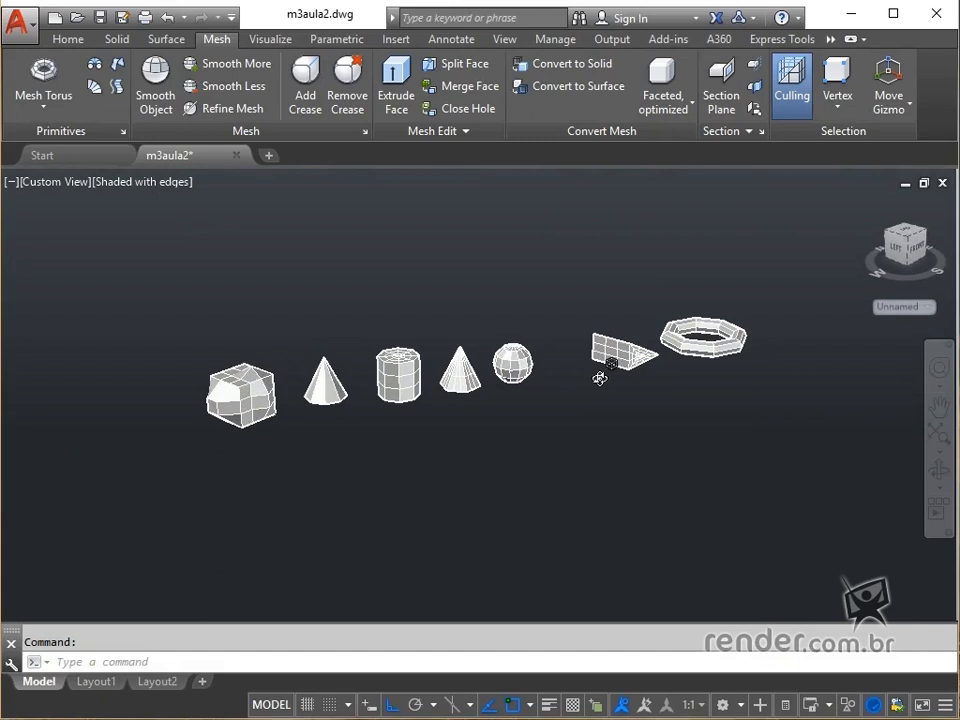